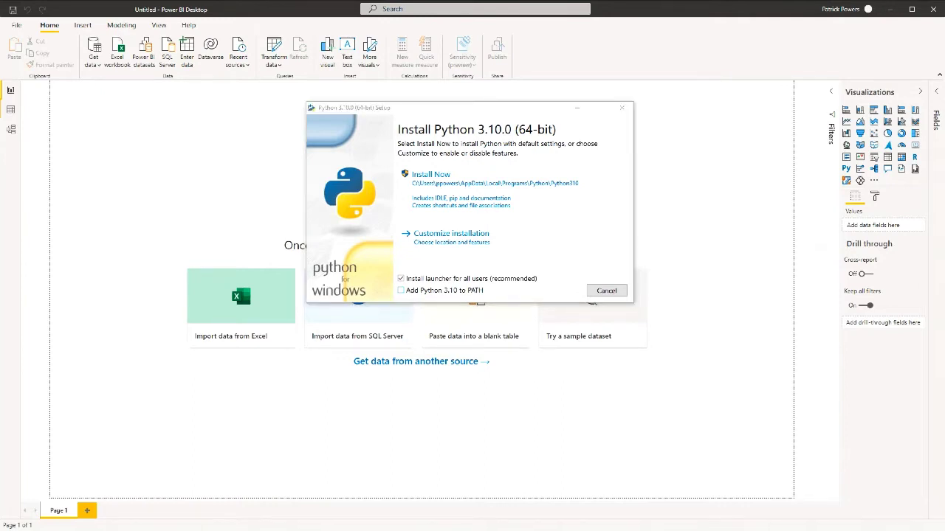
- Abandon the Python installation and show Python scripting options with D:\Python home and D:\VSCode\Code.exe IDE
{"action": "left_click", "coordinate": [605, 290]}
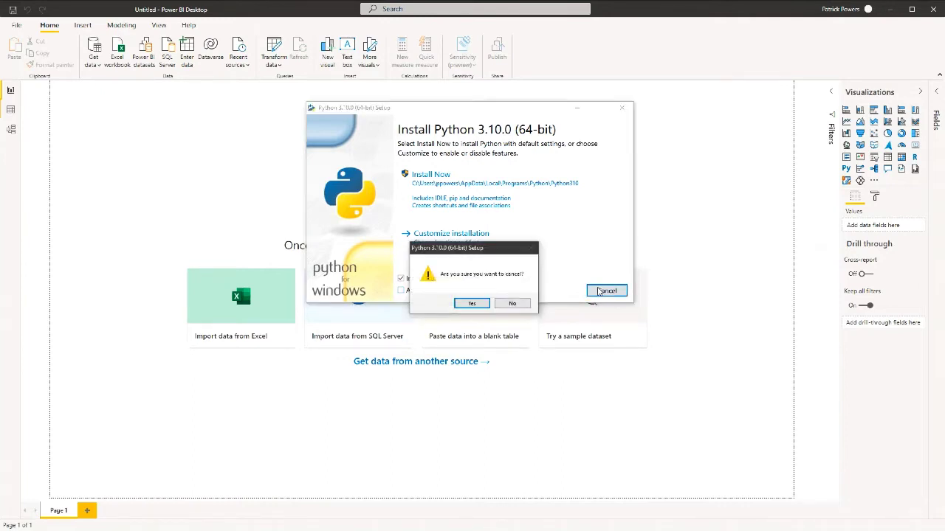
{"action": "left_click", "coordinate": [465, 305]}
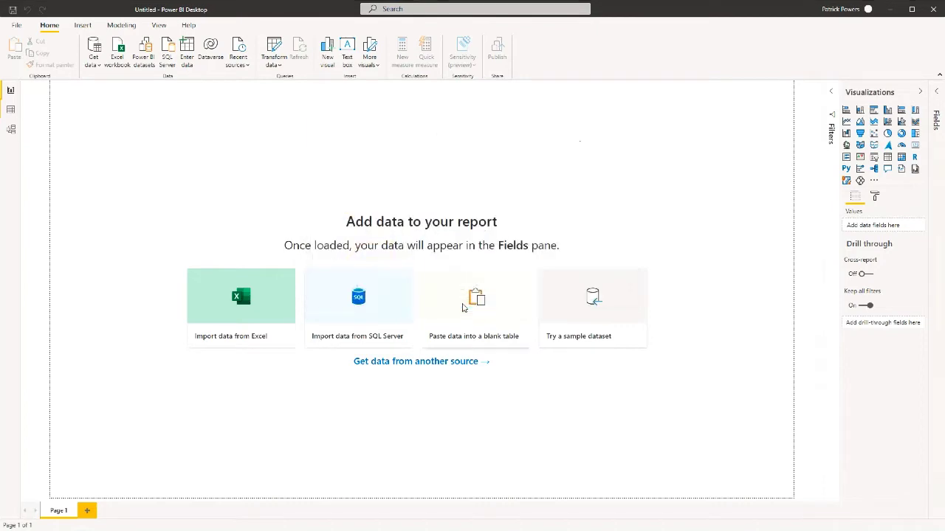
{"action": "left_click", "coordinate": [16, 26]}
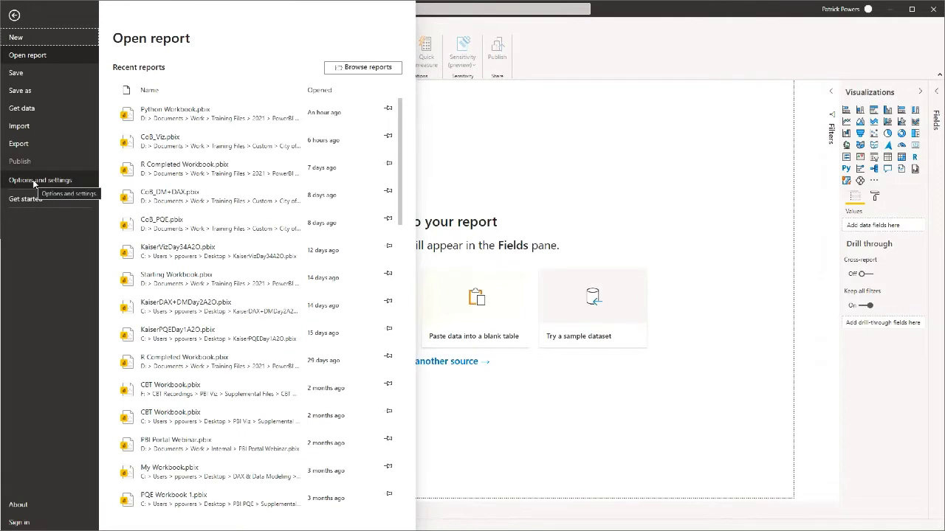
{"action": "left_click", "coordinate": [33, 181]}
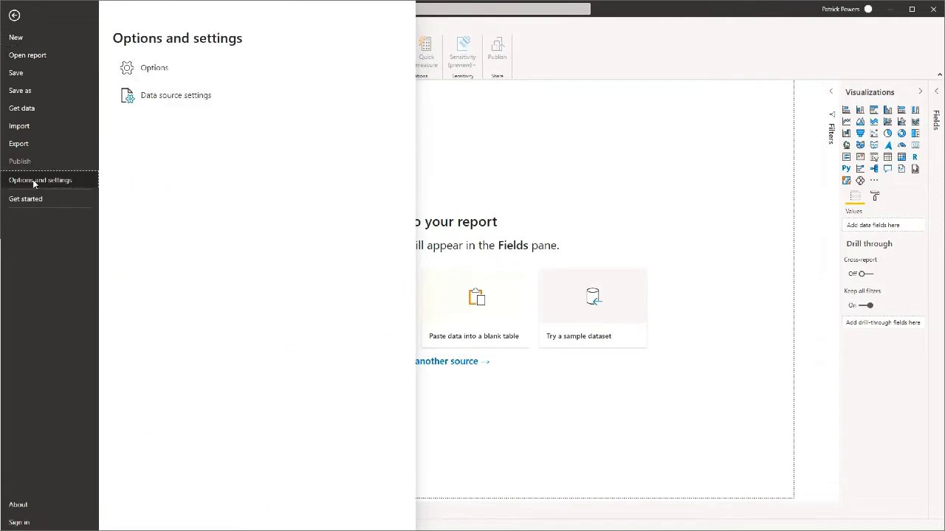
{"action": "left_click", "coordinate": [192, 71]}
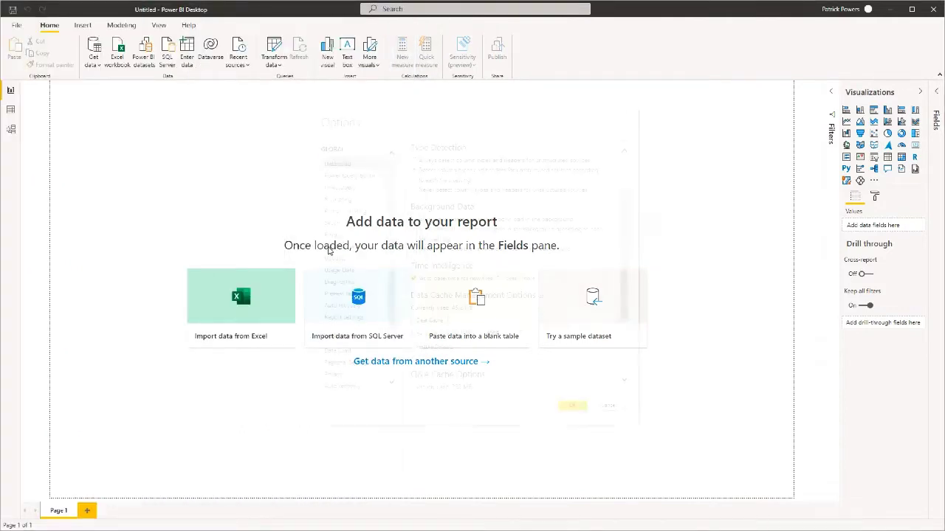
{"action": "left_click", "coordinate": [356, 212]}
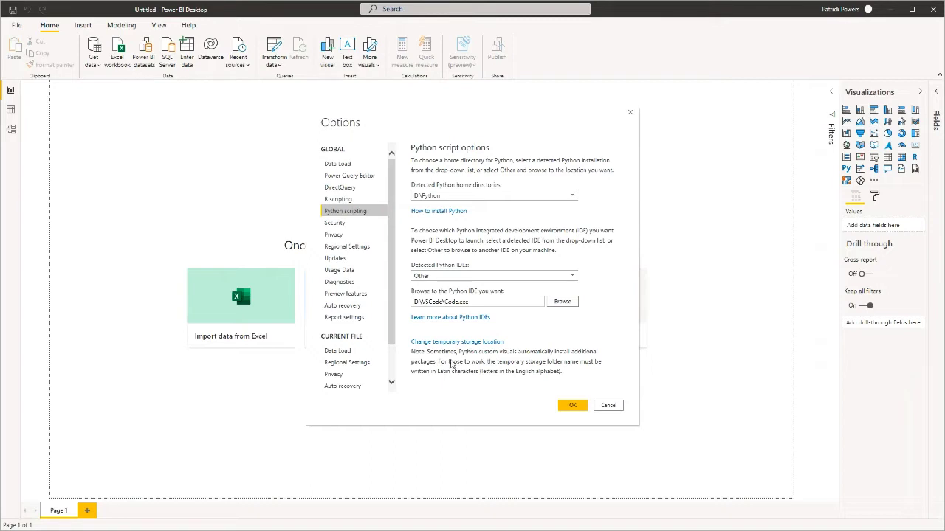
- Launch Visual Studio Code from the Start menu's 05 - VS + SQL folder
{"action": "left_click", "coordinate": [9, 7]}
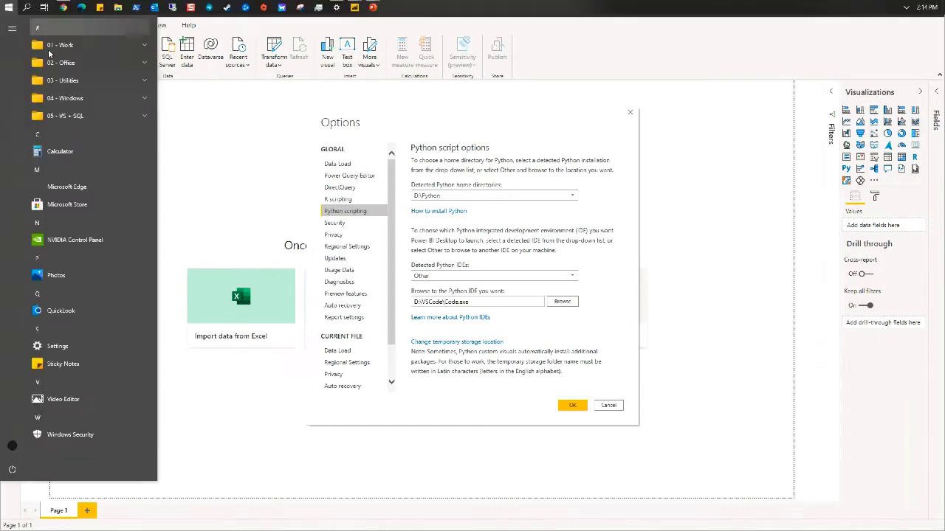
{"action": "left_click", "coordinate": [85, 116]}
{"action": "scroll", "coordinate": [103, 295], "scroll_direction": "down", "scroll_amount": 5}
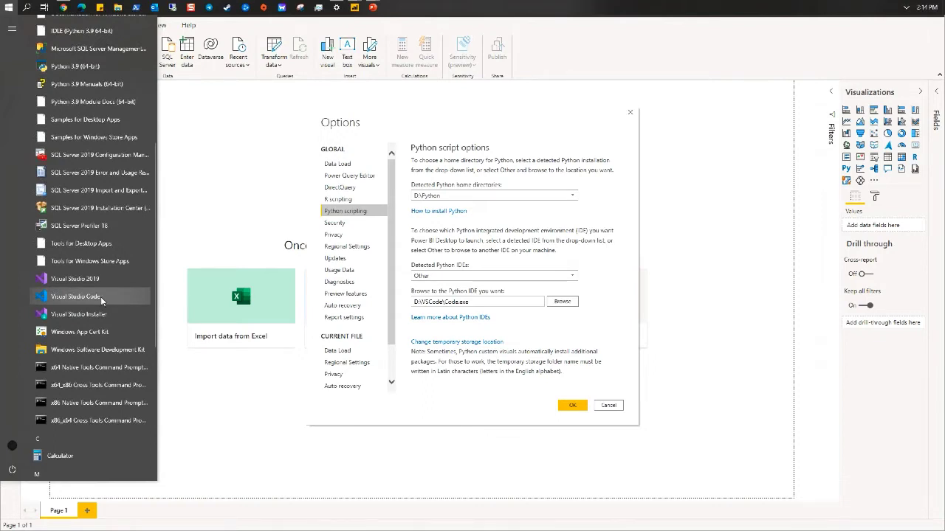
{"action": "left_click", "coordinate": [102, 300]}
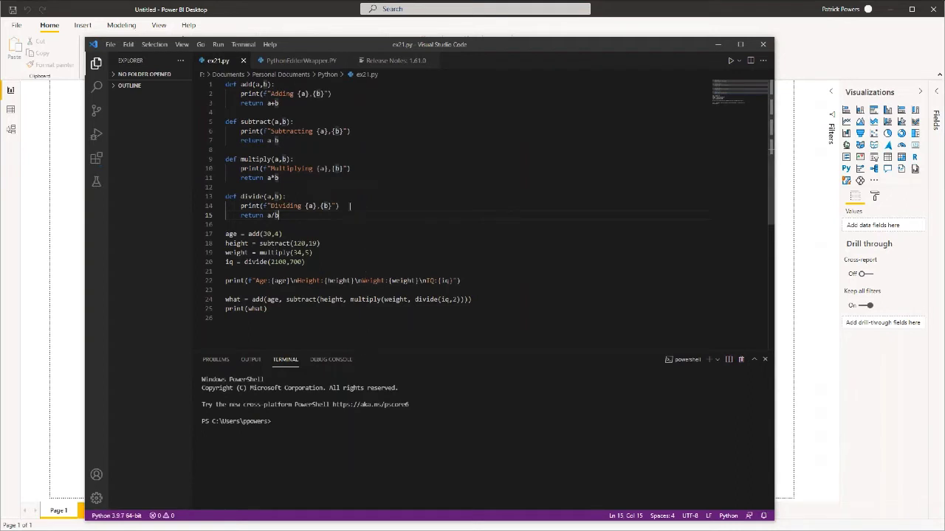
- Run ex21.py without debugging, select all its code, and minimize VS Code
{"action": "left_click", "coordinate": [217, 45]}
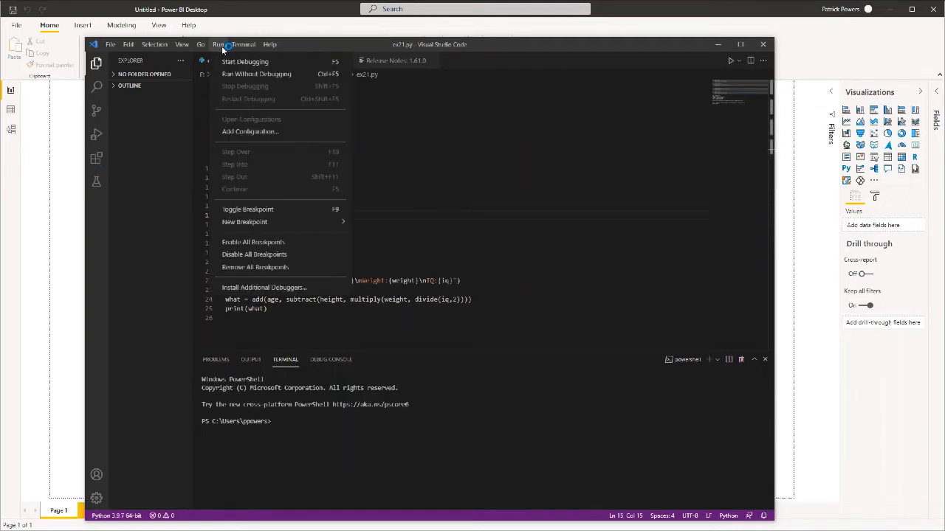
{"action": "left_click", "coordinate": [242, 73]}
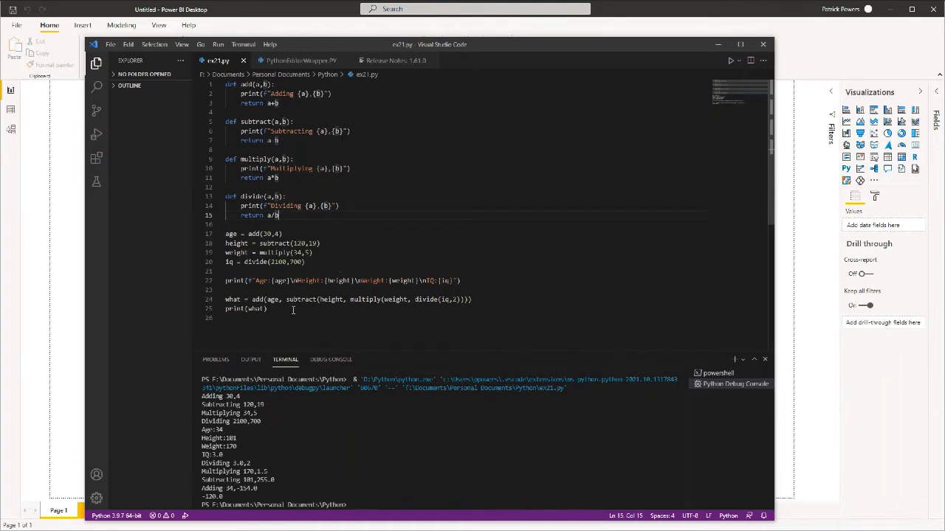
{"action": "left_click_drag", "start_coordinate": [293, 310], "coordinate": [152, 83]}
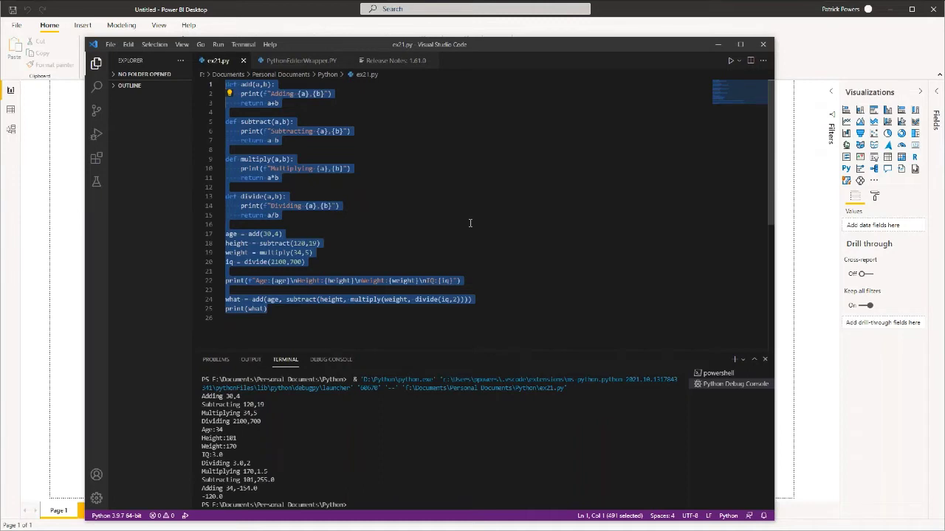
{"action": "left_click", "coordinate": [714, 45]}
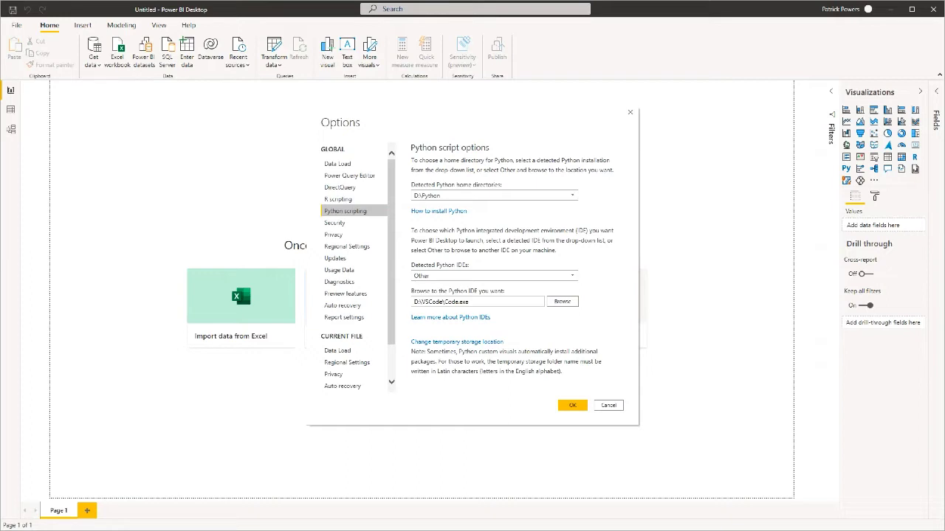
- Accept the Python options and start a Python script source from Get Data's Other category
{"action": "left_click", "coordinate": [578, 408]}
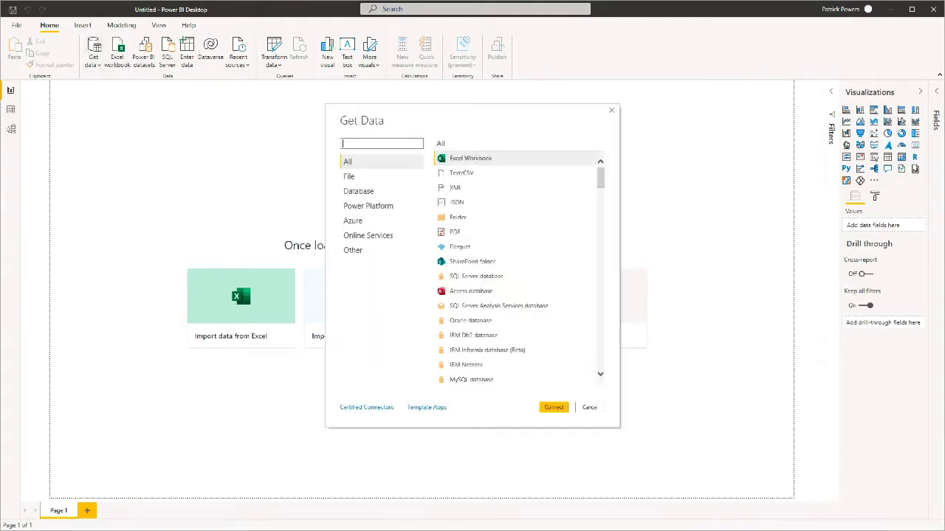
{"action": "left_click", "coordinate": [360, 251]}
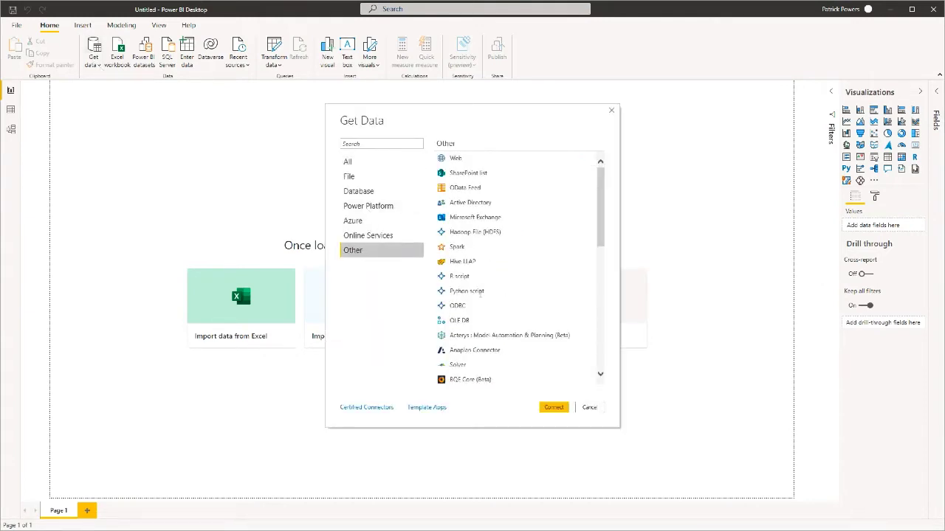
{"action": "left_click", "coordinate": [472, 293]}
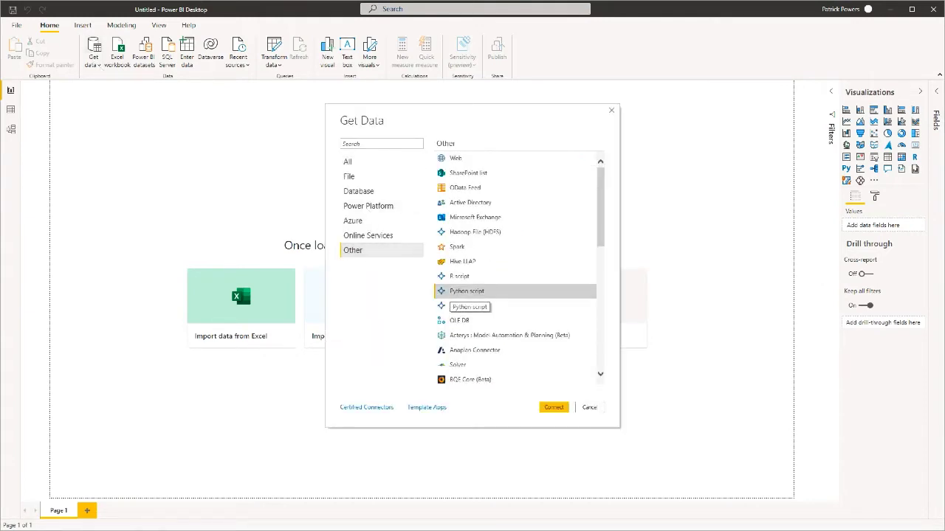
{"action": "left_click", "coordinate": [553, 408]}
- Paste the pandas script and load its datatable table with Name and Age columns
{"action": "left_click", "coordinate": [554, 411]}
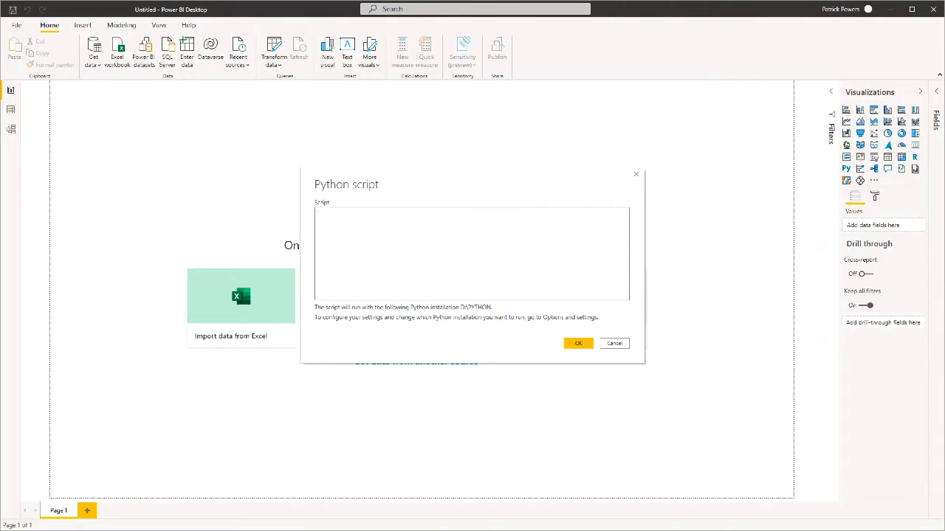
{"action": "type", "text": "import pandas as pd data = [['Bob', 20],['Sam',35],['John',45]] datatable = pd.DataFrame(data,columns=['Name','Age'],dtype=float) print(datatable)"}
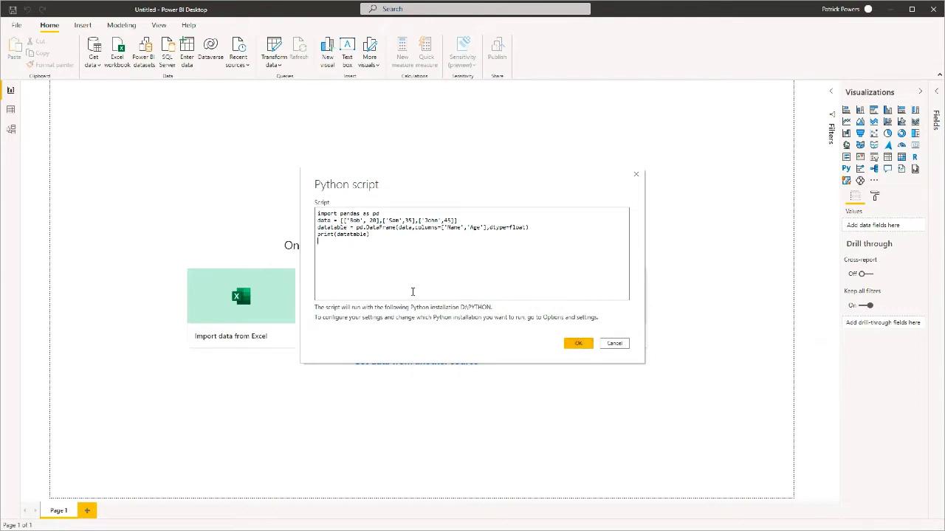
{"action": "left_click", "coordinate": [580, 345]}
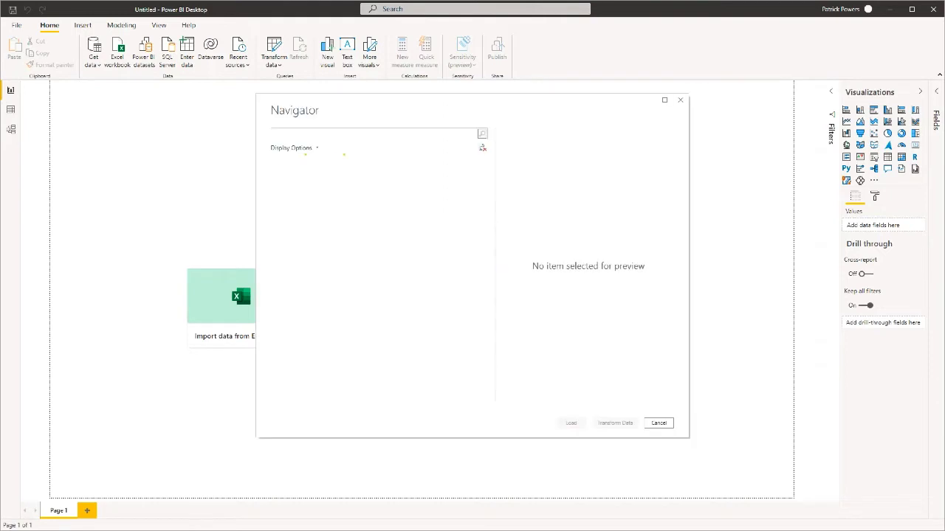
{"action": "left_click", "coordinate": [286, 176]}
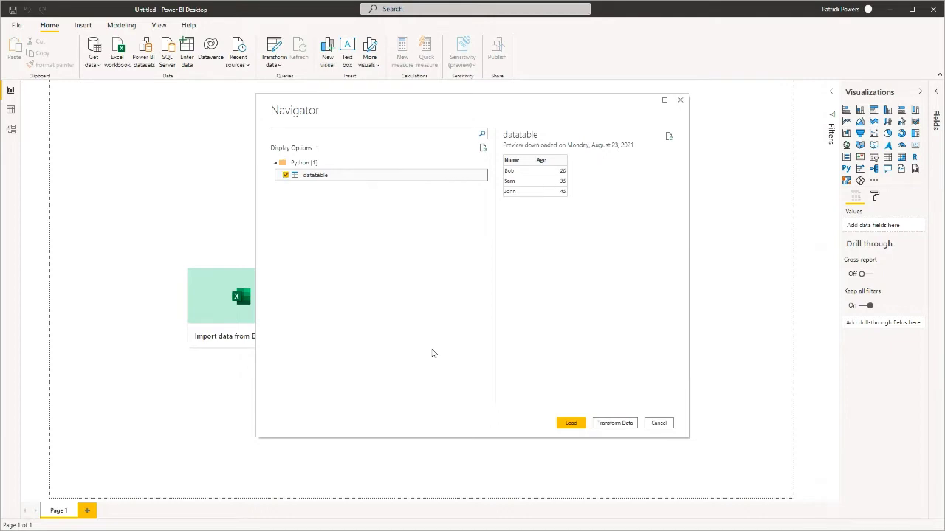
{"action": "left_click", "coordinate": [571, 425]}
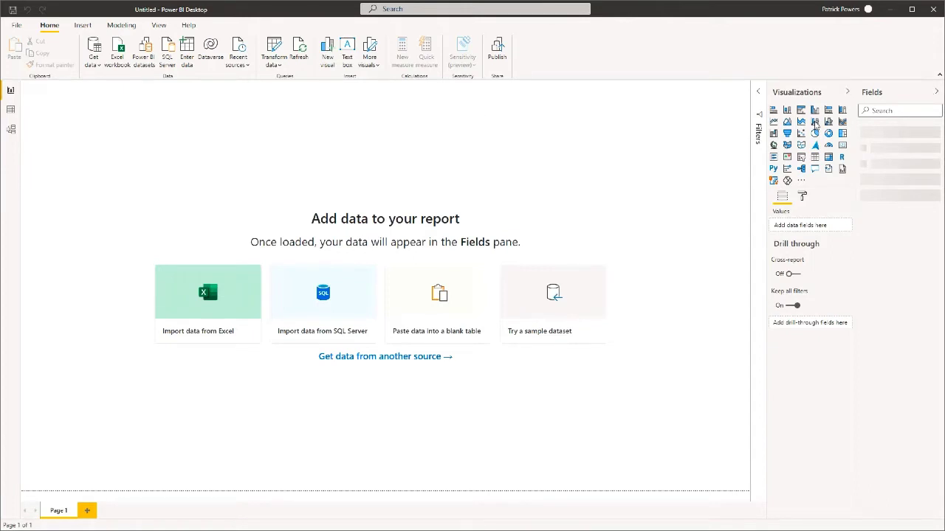
- Set datatable's Age to Don't summarize and build a table visual of Name and Age
{"action": "left_click", "coordinate": [937, 93]}
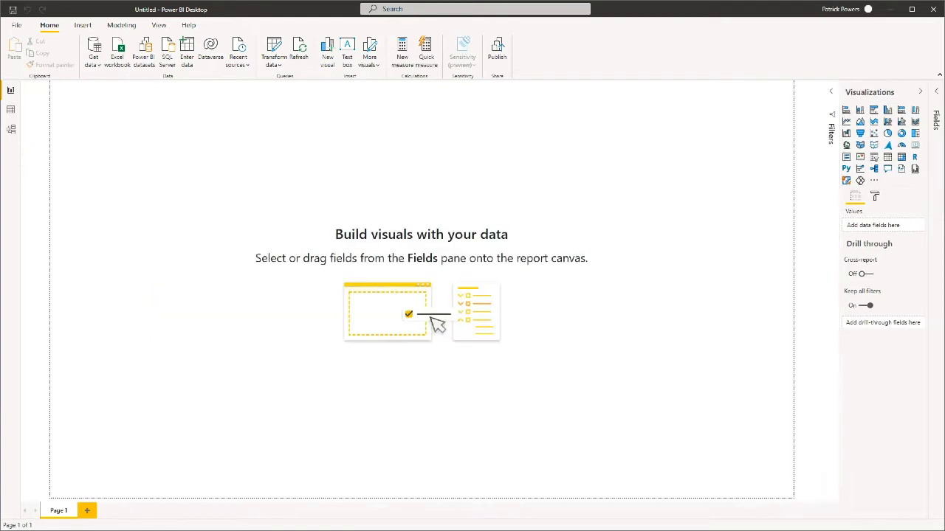
{"action": "left_click", "coordinate": [936, 91]}
{"action": "left_click", "coordinate": [862, 131]}
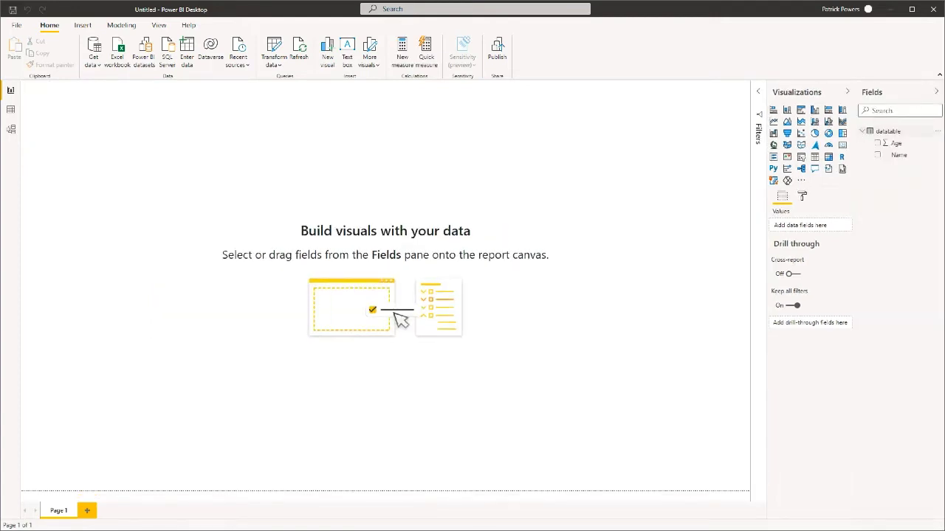
{"action": "left_click", "coordinate": [895, 143]}
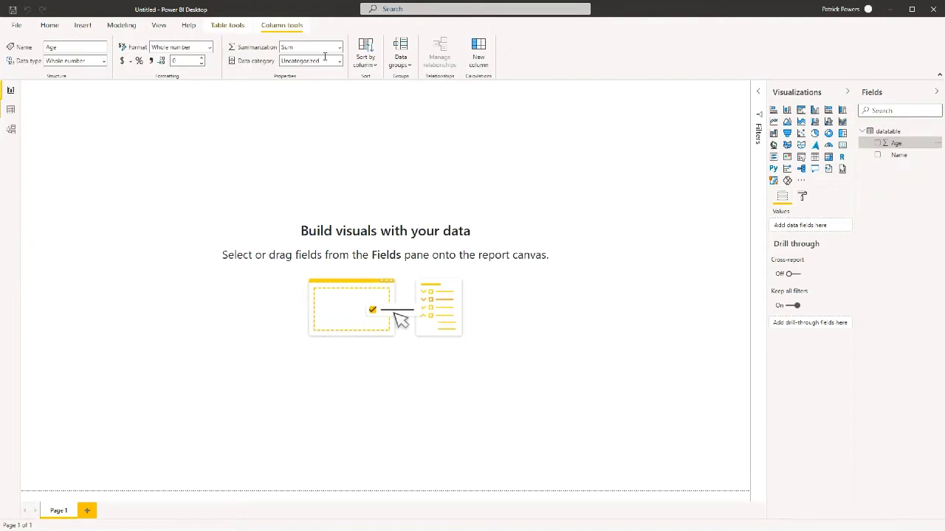
{"action": "left_click", "coordinate": [340, 48]}
{"action": "left_click", "coordinate": [306, 62]}
{"action": "left_click_drag", "start_coordinate": [899, 157], "coordinate": [280, 157]}
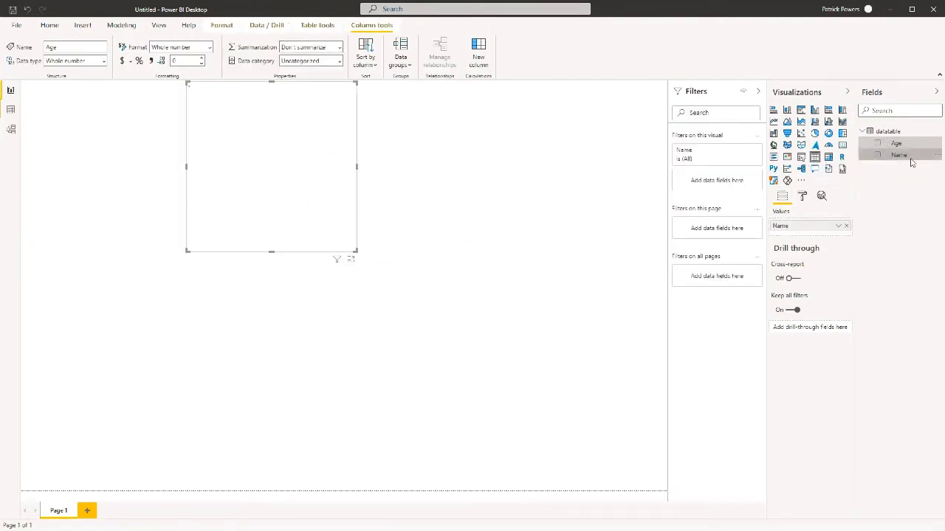
{"action": "left_click_drag", "start_coordinate": [899, 143], "coordinate": [270, 138]}
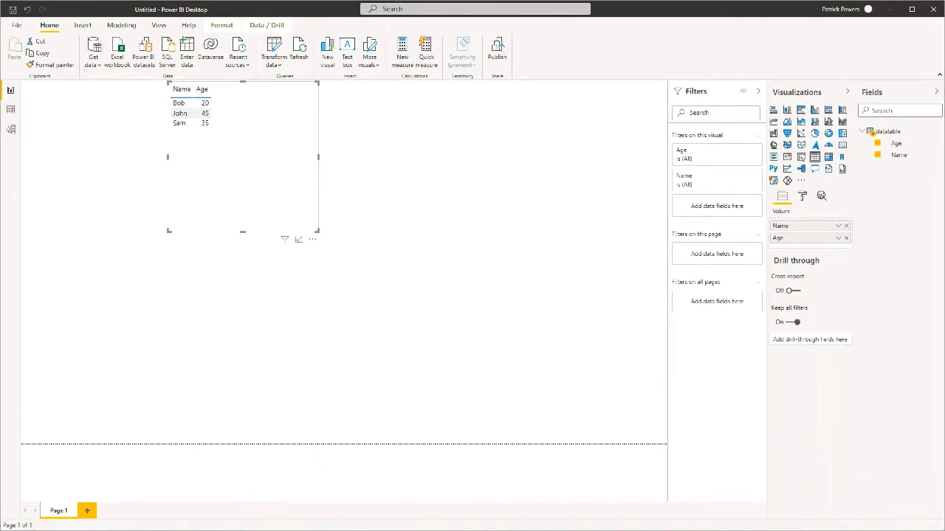
- Open a new Python script data source and paste the pyodbc and pandas script
{"action": "left_click", "coordinate": [90, 48]}
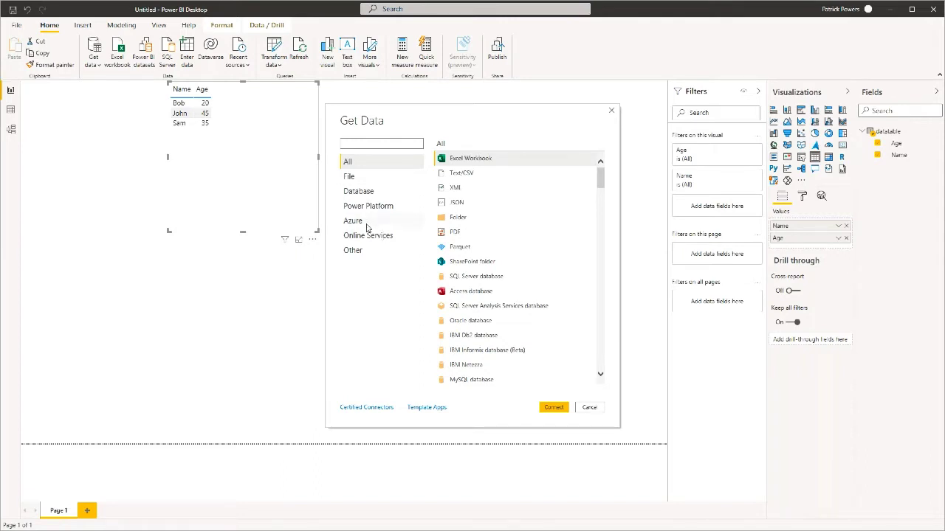
{"action": "left_click", "coordinate": [362, 251]}
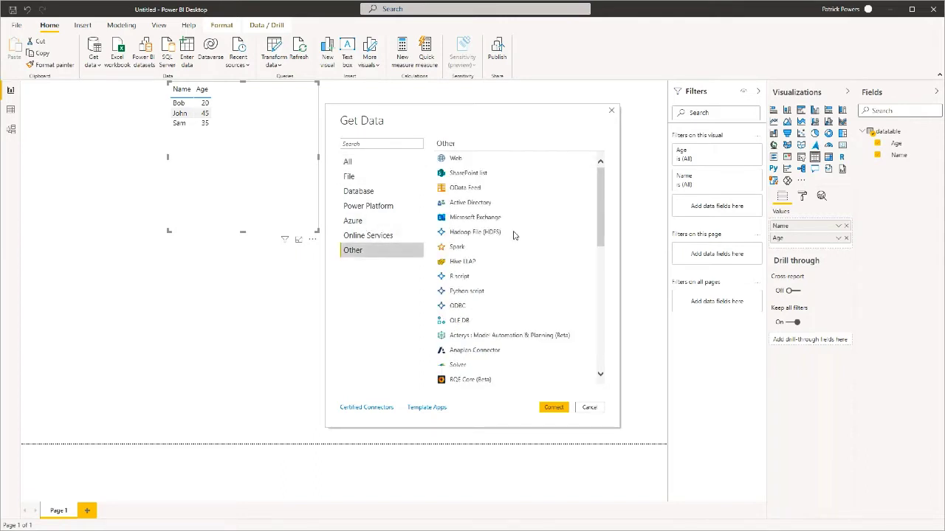
{"action": "left_click", "coordinate": [475, 294]}
{"action": "left_click", "coordinate": [553, 408]}
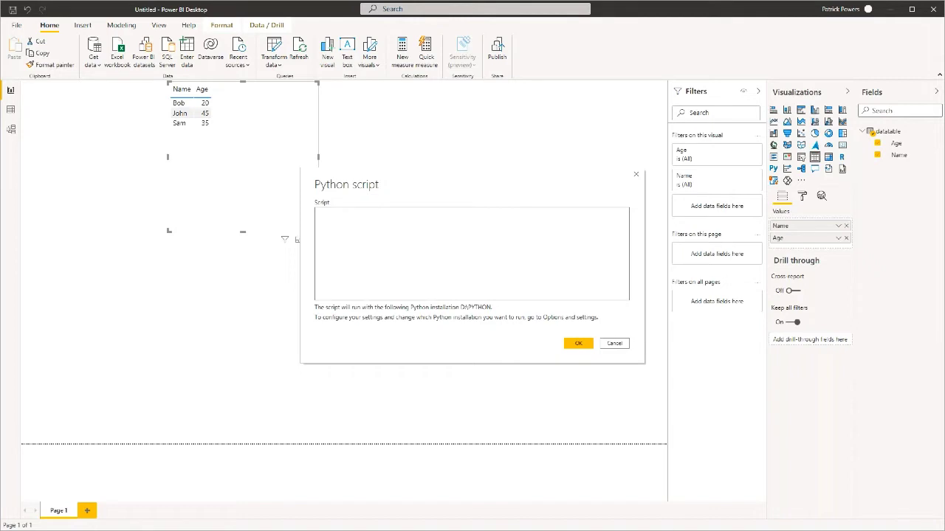
{"action": "left_click", "coordinate": [319, 219]}
{"action": "key", "text": "ctrl+v"}
- Review the import and sql_query lines, then delete the empty line before print(sql_query)
{"action": "scroll", "coordinate": [396, 231], "scroll_direction": "up", "scroll_amount": 1}
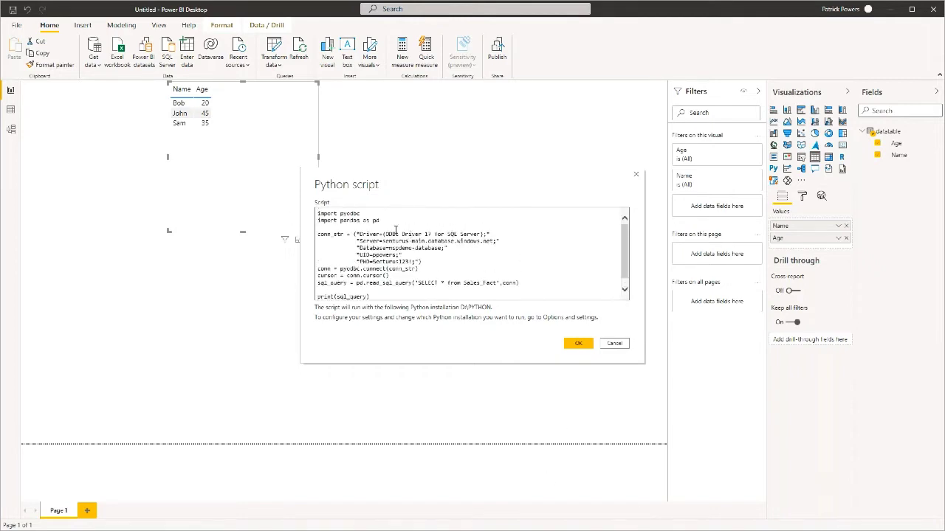
{"action": "double_click", "coordinate": [349, 214]}
{"action": "left_click_drag", "start_coordinate": [337, 220], "coordinate": [379, 230]}
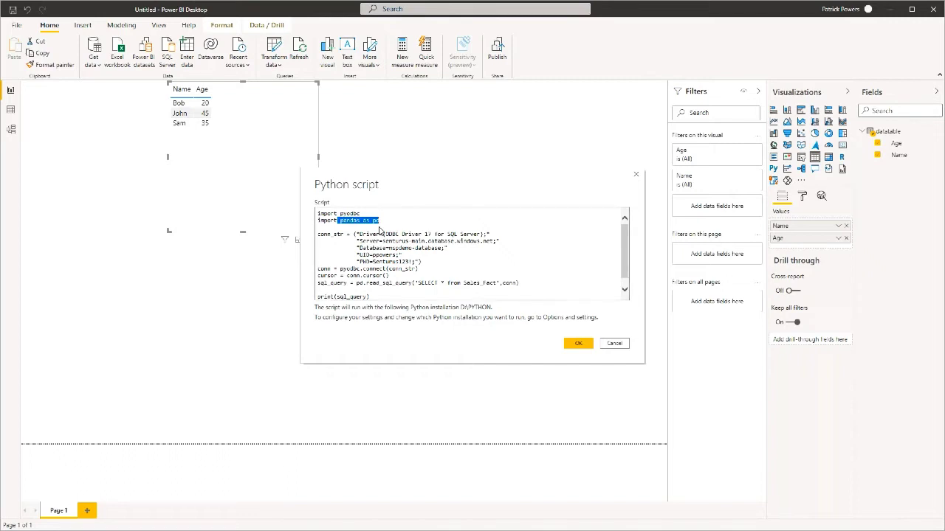
{"action": "left_click", "coordinate": [355, 235]}
{"action": "left_click_drag", "start_coordinate": [316, 285], "coordinate": [520, 289]}
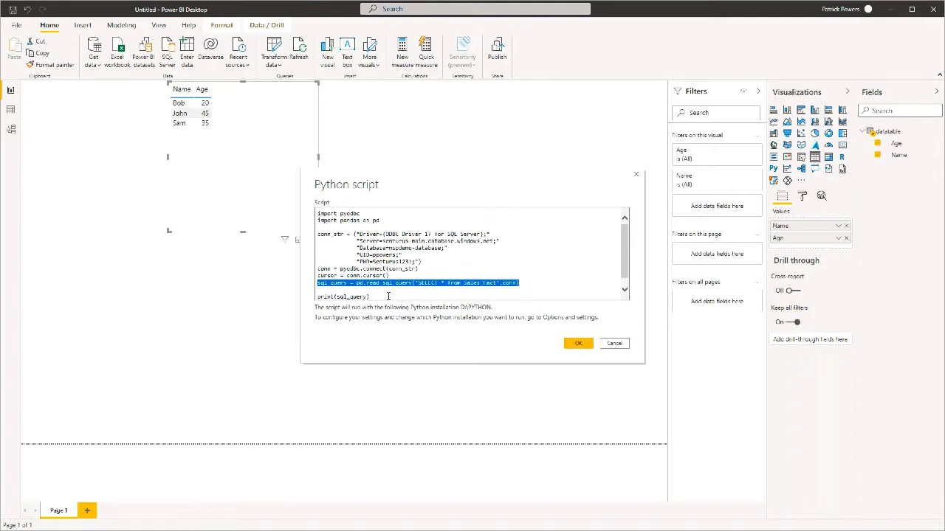
{"action": "left_click", "coordinate": [375, 290]}
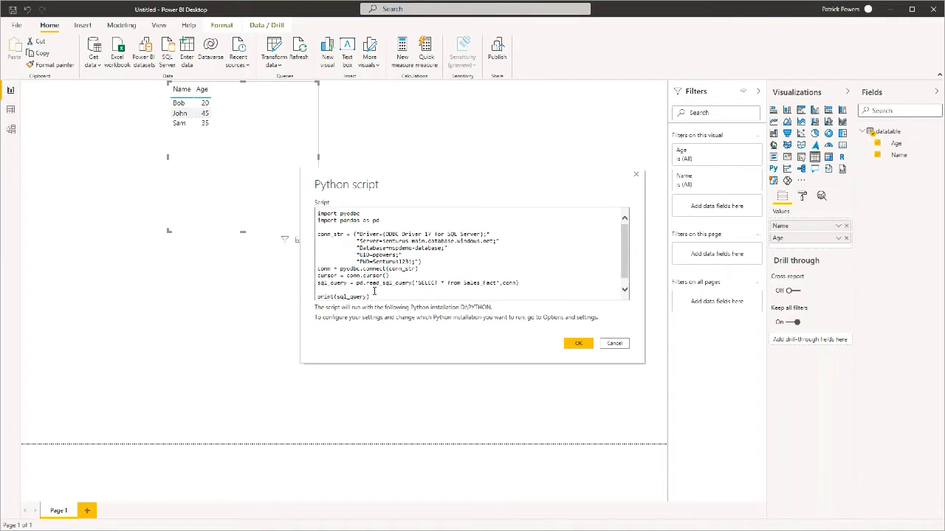
{"action": "key", "text": "Delete"}
- Run the pyodbc script and load the sql_query table from the Navigator
{"action": "left_click", "coordinate": [575, 344]}
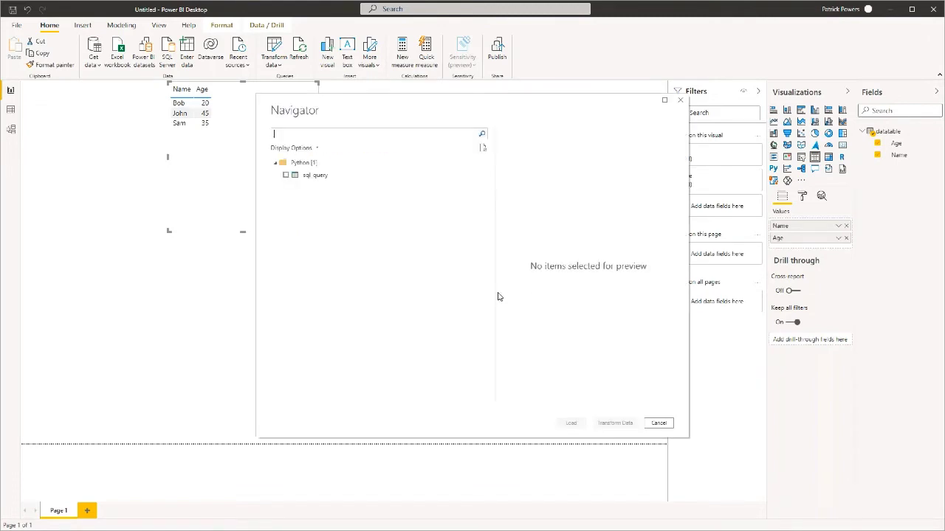
{"action": "left_click", "coordinate": [285, 175]}
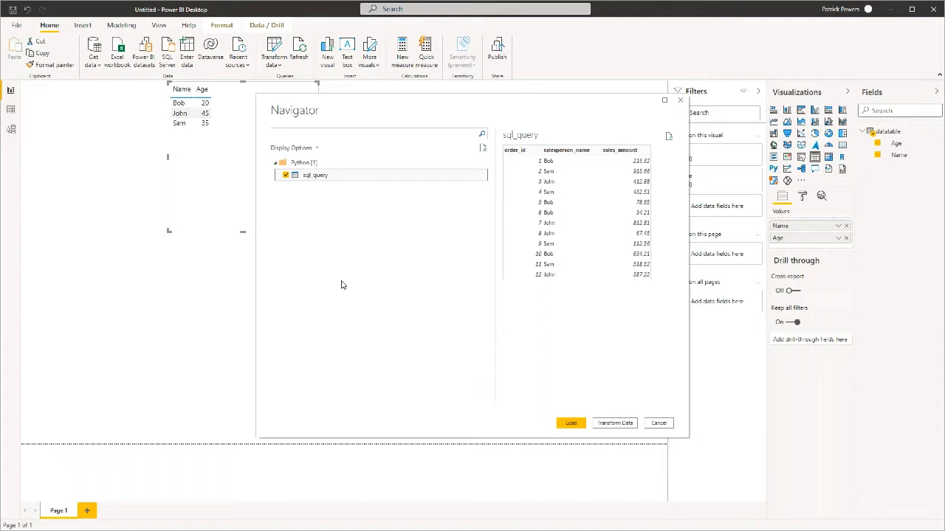
{"action": "left_click", "coordinate": [569, 423]}
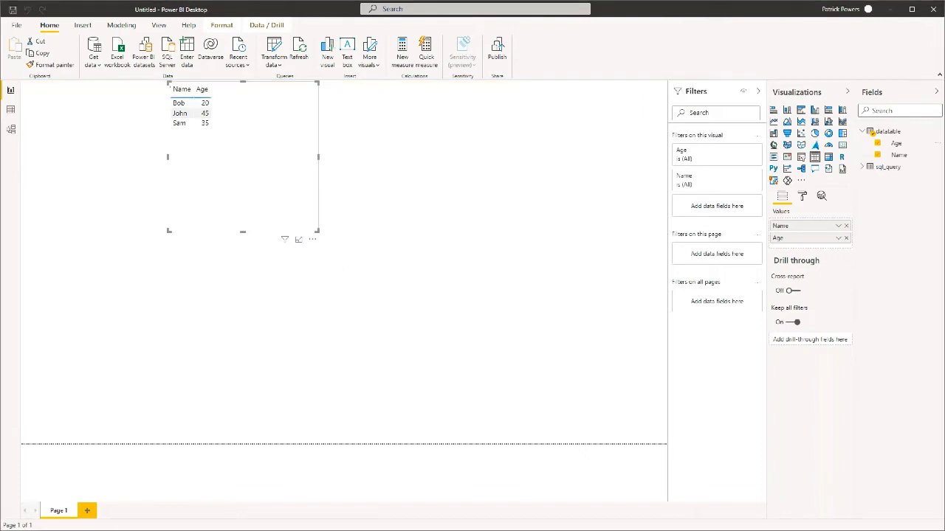
- Set sql_query's order_id to Don't summarize and switch to Model view
{"action": "left_click", "coordinate": [864, 169]}
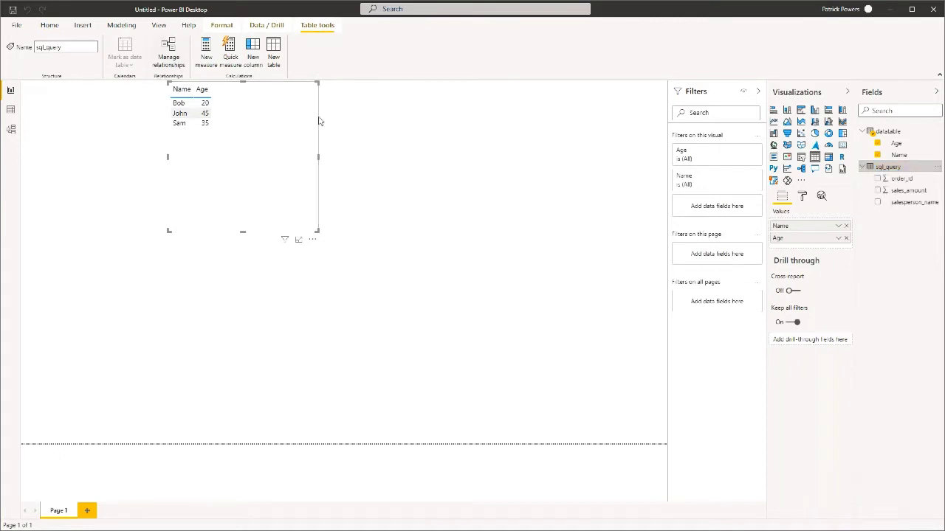
{"action": "left_click", "coordinate": [900, 178]}
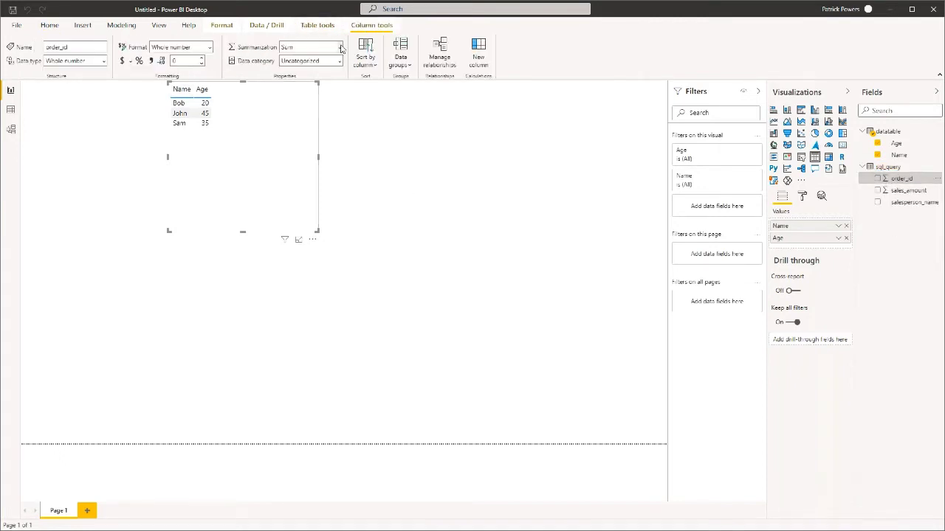
{"action": "left_click", "coordinate": [310, 47]}
{"action": "left_click", "coordinate": [304, 118]}
{"action": "left_click", "coordinate": [9, 130]}
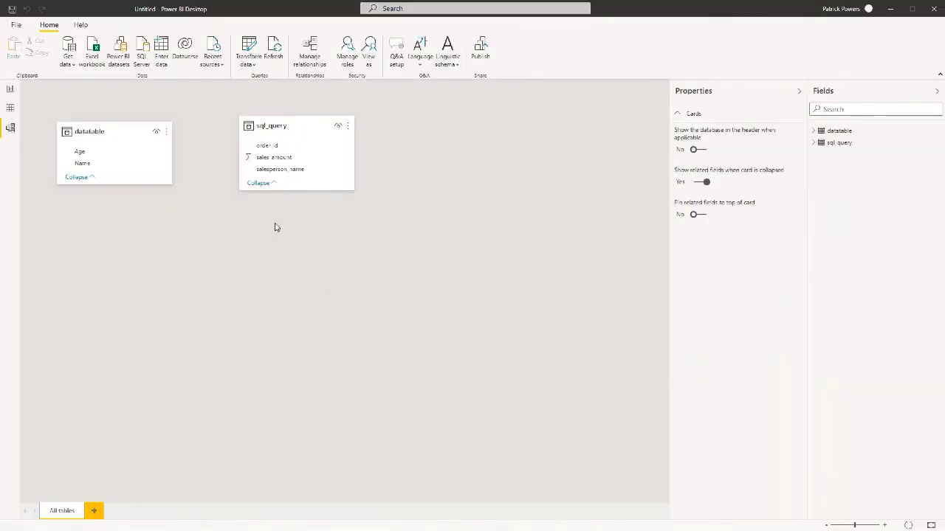
- Link sql_query's salesperson_name to datatable's Name and return to Report view
{"action": "left_click_drag", "start_coordinate": [281, 171], "coordinate": [122, 172]}
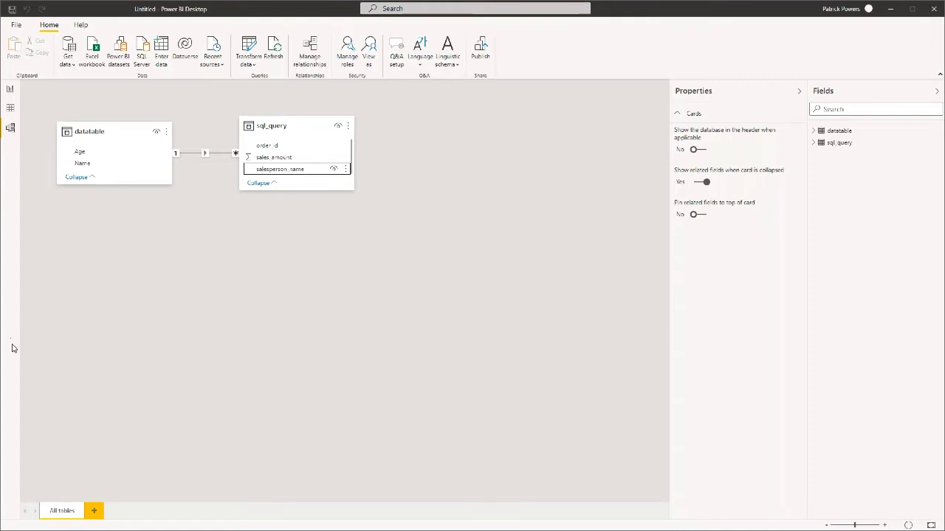
{"action": "left_click", "coordinate": [10, 88]}
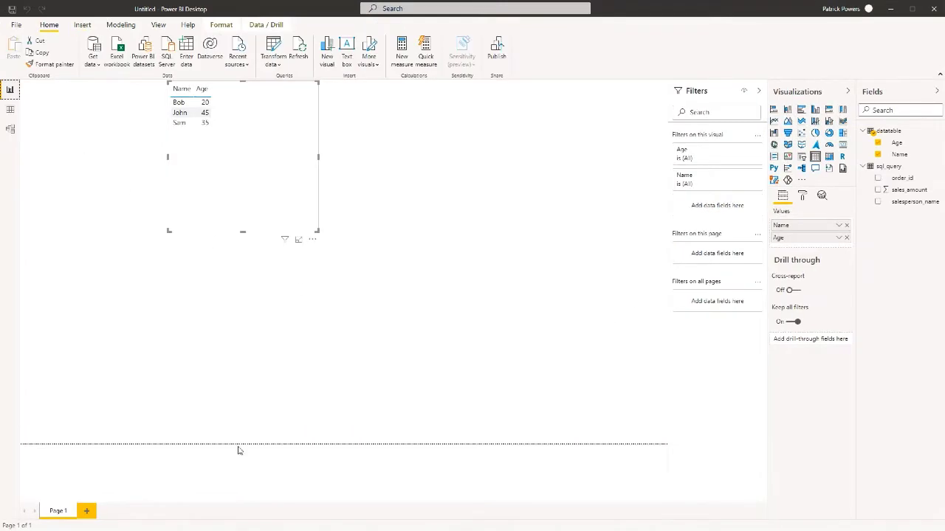
- Add Page 2 with an empty Python visual and enable script visuals
{"action": "left_click", "coordinate": [87, 511]}
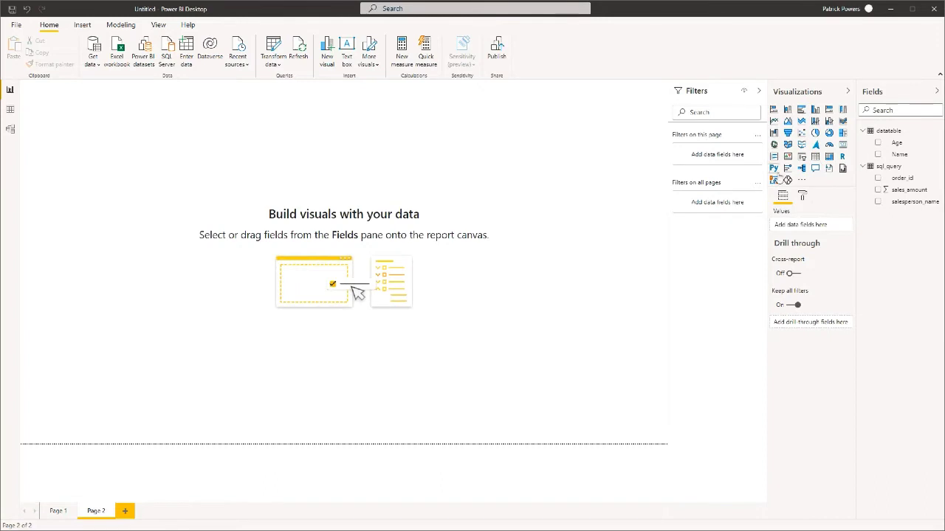
{"action": "left_click", "coordinate": [774, 169]}
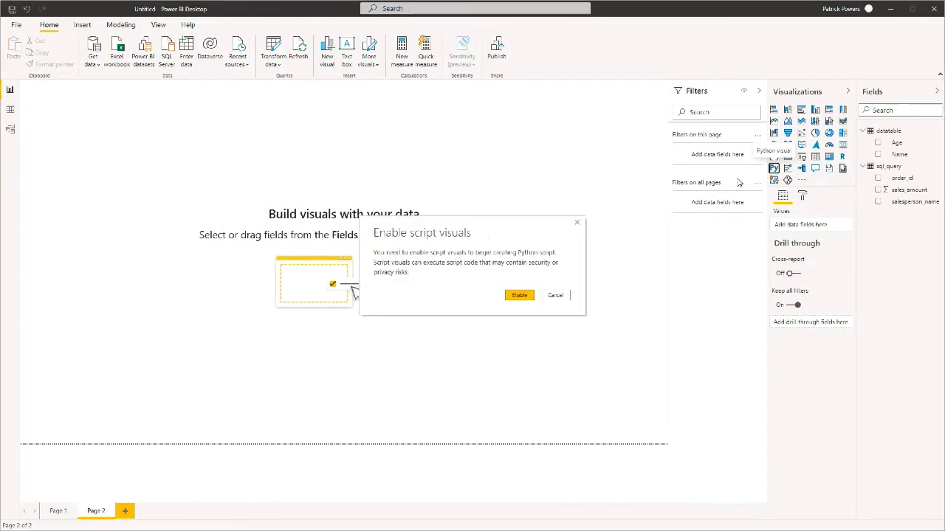
{"action": "left_click", "coordinate": [516, 296]}
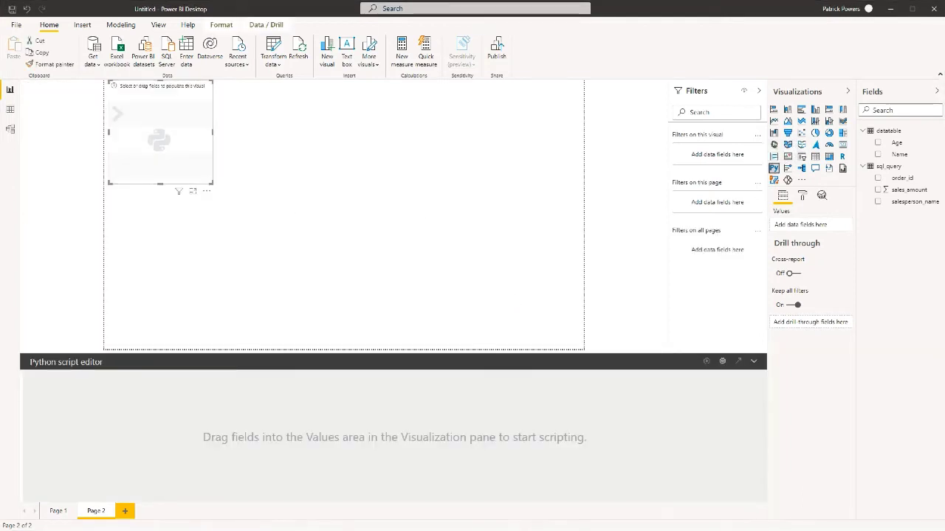
- Stretch the Python visual over the canvas, add salesperson_name and sales_amount, and select the preamble
{"action": "left_click_drag", "start_coordinate": [213, 184], "coordinate": [700, 454]}
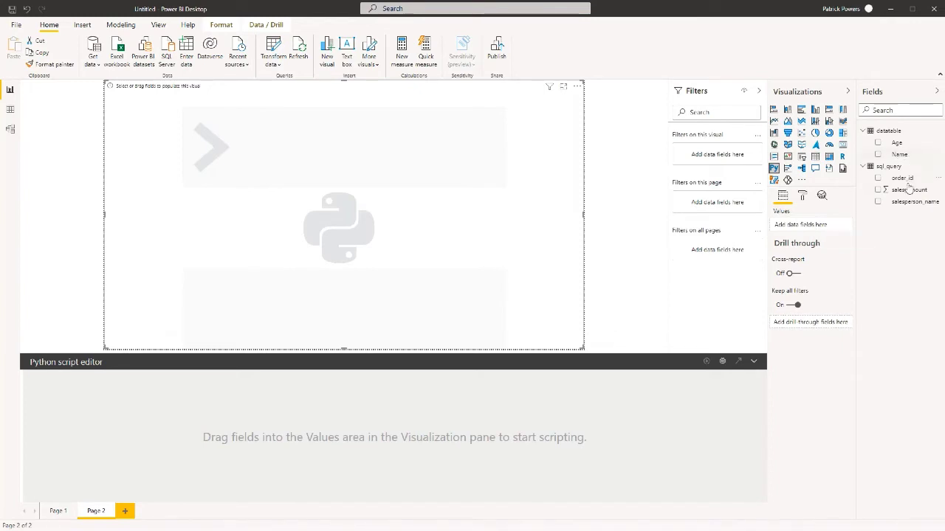
{"action": "left_click_drag", "start_coordinate": [912, 202], "coordinate": [808, 225]}
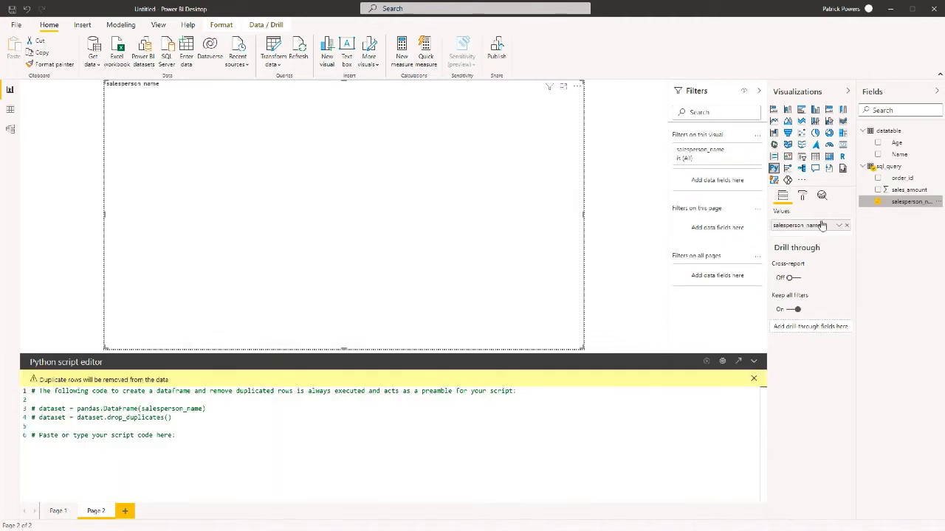
{"action": "left_click_drag", "start_coordinate": [904, 189], "coordinate": [812, 229]}
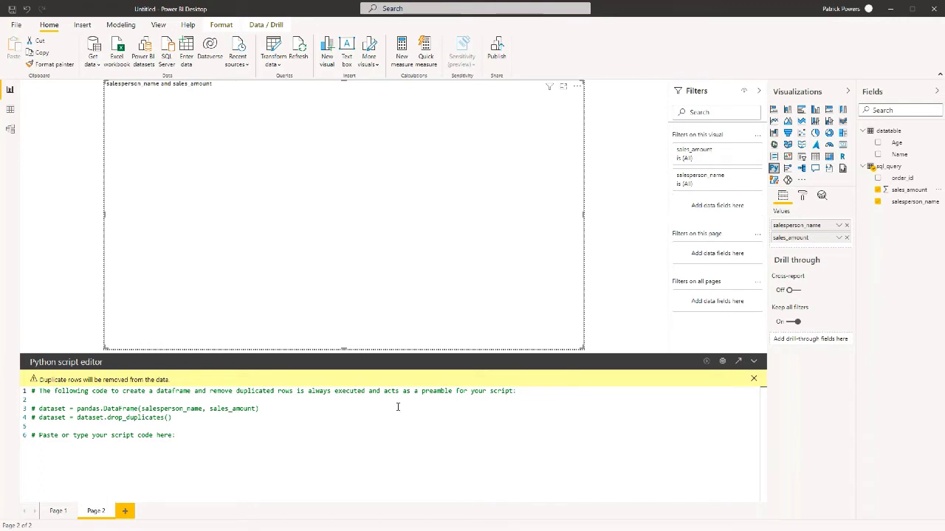
{"action": "left_click", "coordinate": [180, 434]}
{"action": "key", "text": "ctrl+a"}
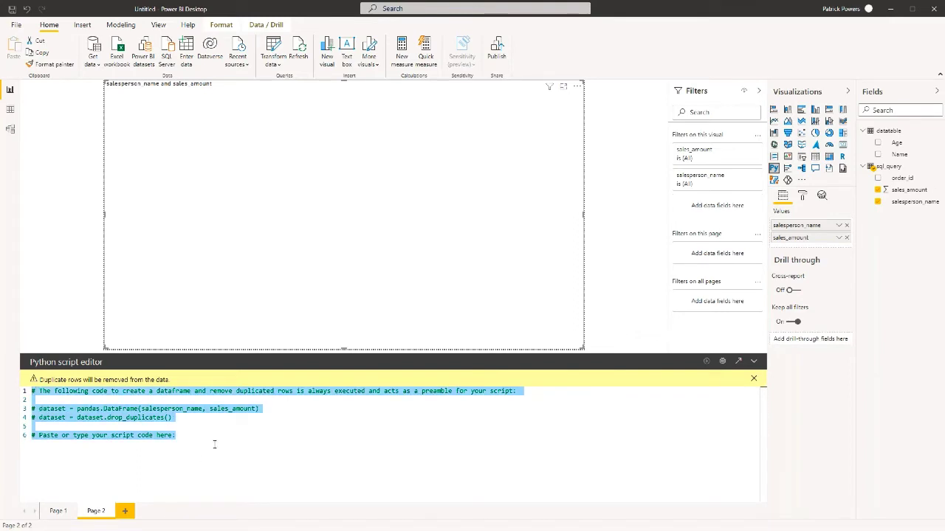
- Highlight the pandas.DataFrame and drop_duplicates preamble lines, then add blank line 7 below
{"action": "left_click", "coordinate": [134, 410]}
{"action": "left_click_drag", "start_coordinate": [77, 408], "coordinate": [260, 409]}
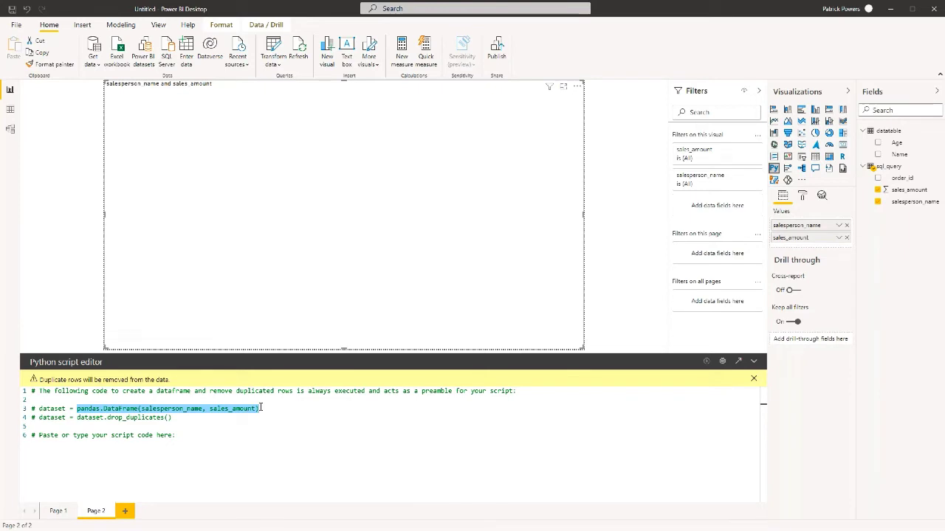
{"action": "left_click_drag", "start_coordinate": [77, 418], "coordinate": [173, 417]}
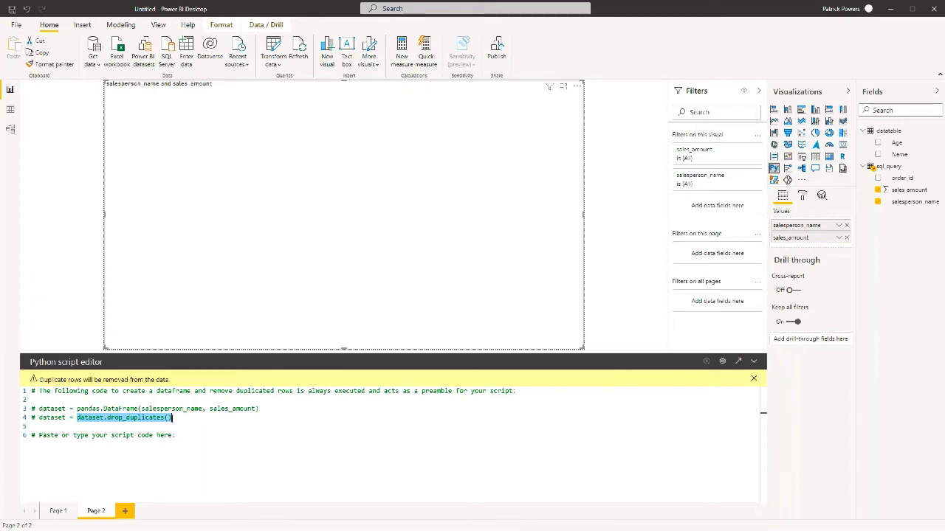
{"action": "left_click", "coordinate": [186, 435]}
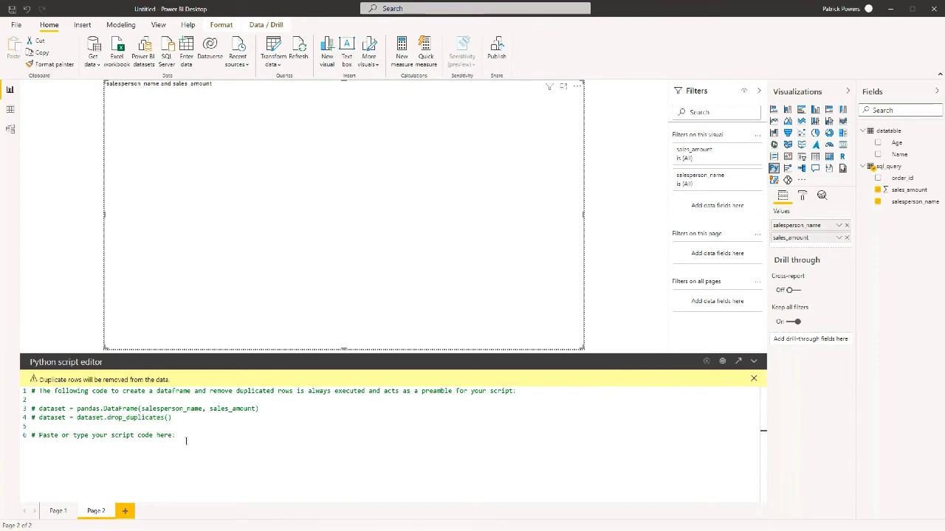
{"action": "key", "text": "Return"}
- Paste the matplotlib bar chart code on line 7 and run the script
{"action": "left_click", "coordinate": [78, 447]}
{"action": "type", "text": "import matplotlib.pyplot as plt dataset.plot(kind='bar', x='salesperson_name', y='sales_amount') plt.show()"}
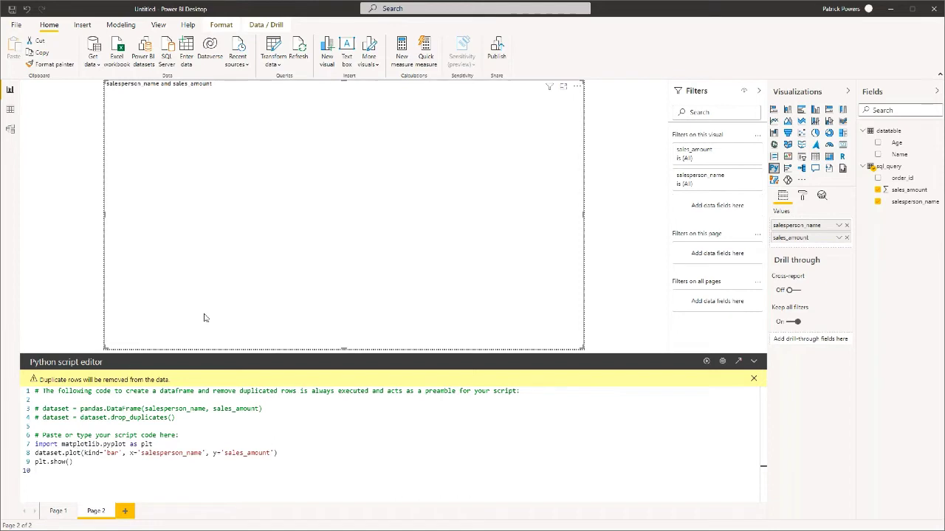
{"action": "left_click", "coordinate": [707, 363]}
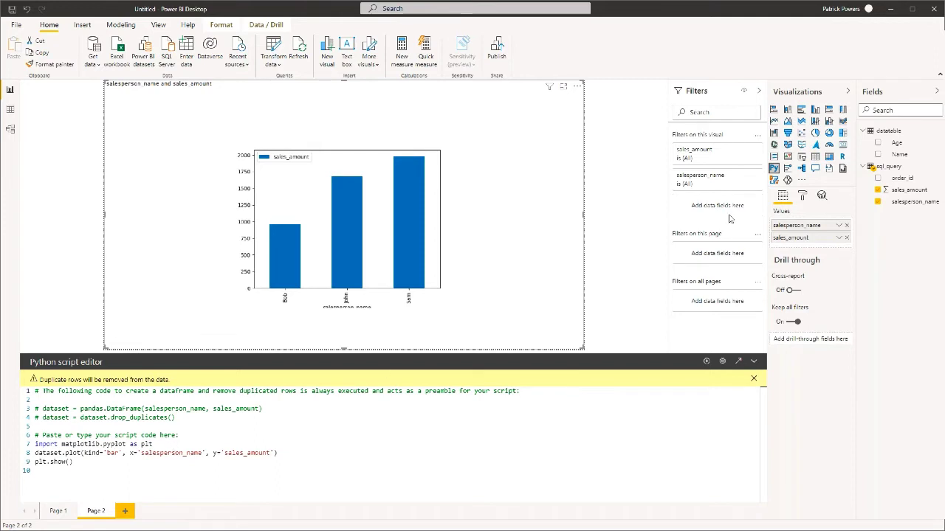
{"action": "left_click", "coordinate": [802, 197]}
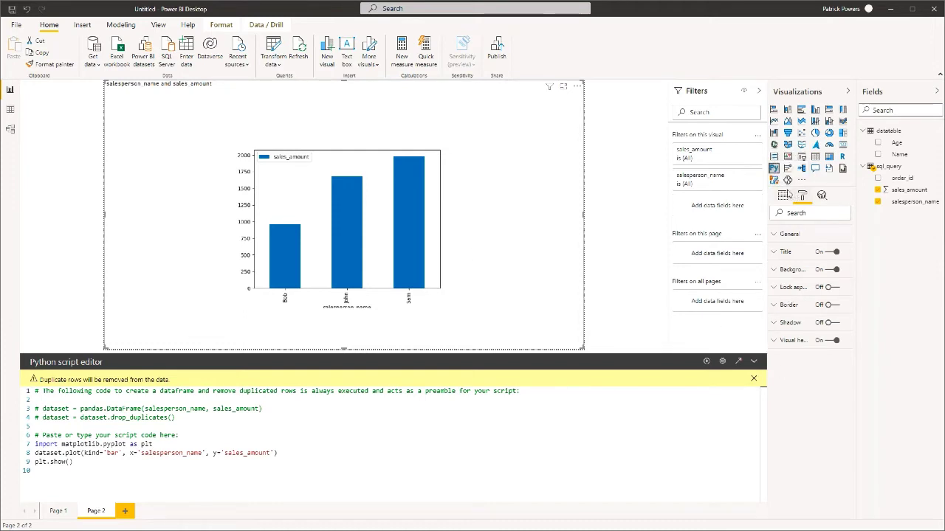
{"action": "left_click", "coordinate": [784, 195]}
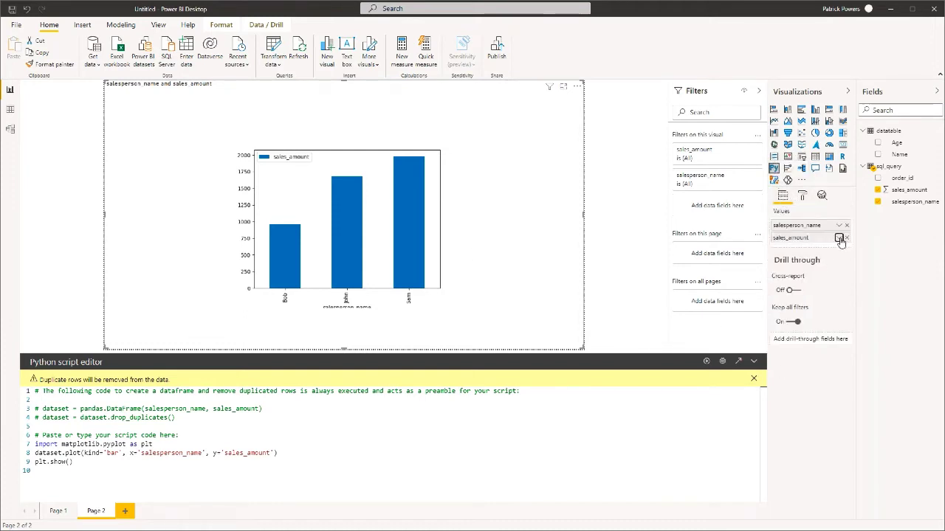
{"action": "left_click", "coordinate": [839, 239]}
{"action": "left_click", "coordinate": [868, 311]}
{"action": "left_click", "coordinate": [839, 239]}
{"action": "key", "text": "Escape"}
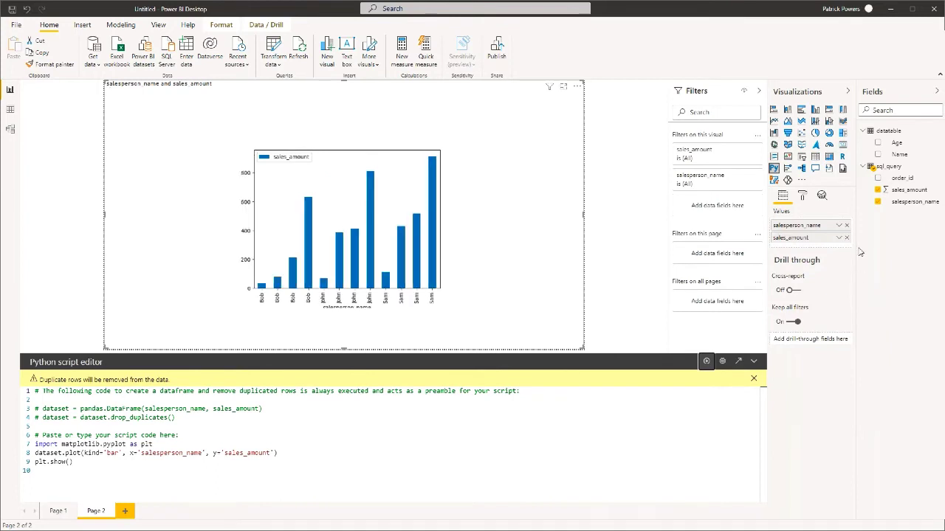
{"action": "left_click", "coordinate": [839, 237]}
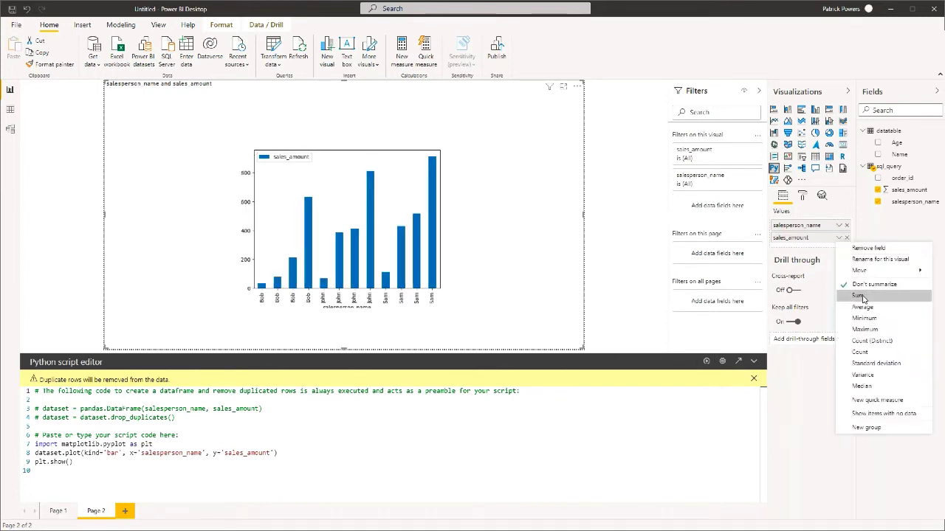
{"action": "left_click", "coordinate": [860, 295]}
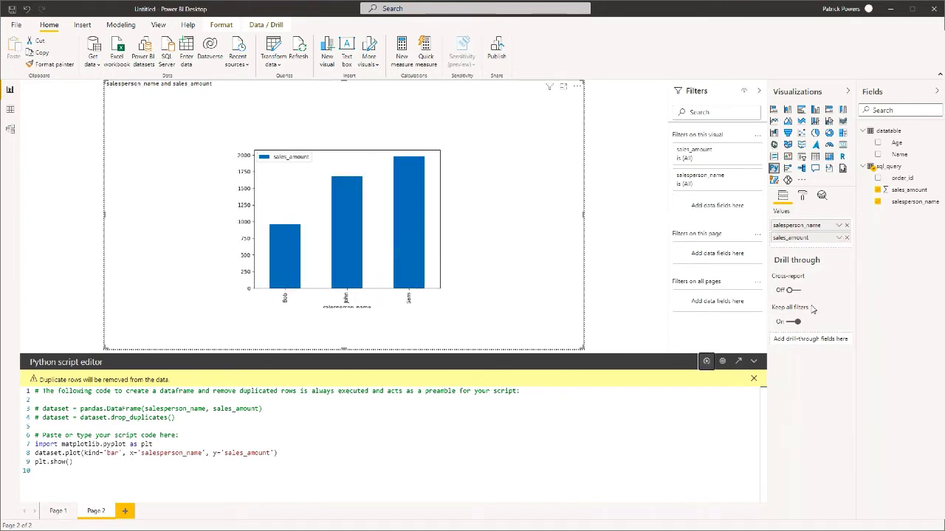
{"action": "mouse_move", "coordinate": [810, 309]}
{"action": "mouse_move", "coordinate": [780, 315]}
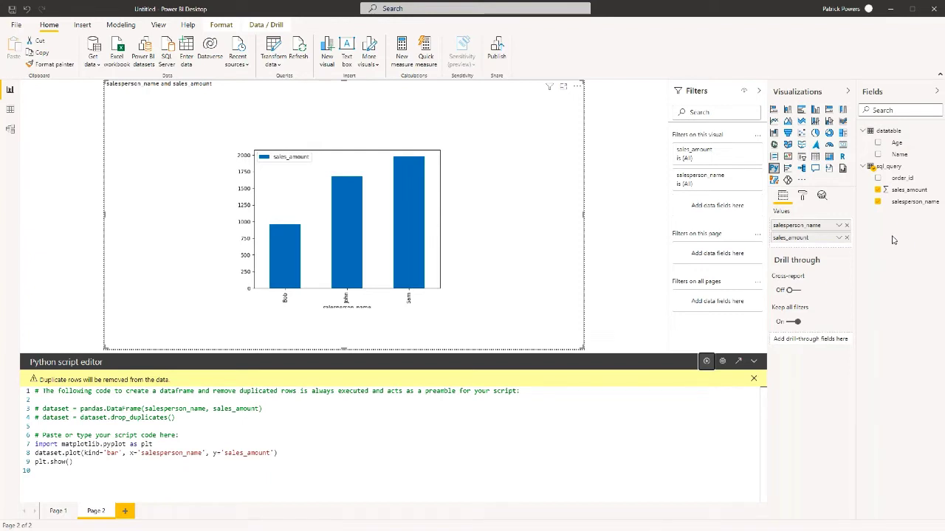
- Select then deselect the bar chart script, and add a blank Page 3
{"action": "left_click_drag", "start_coordinate": [98, 464], "coordinate": [19, 378]}
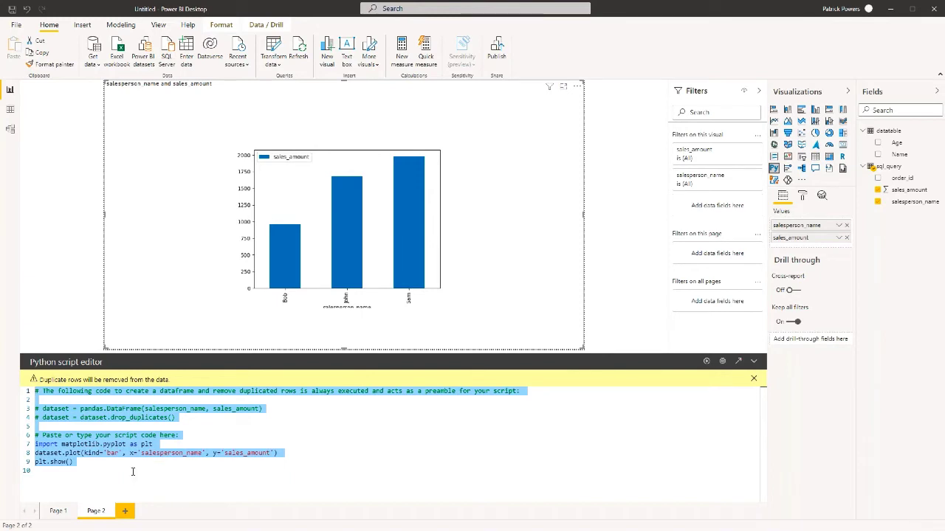
{"action": "left_click", "coordinate": [133, 472]}
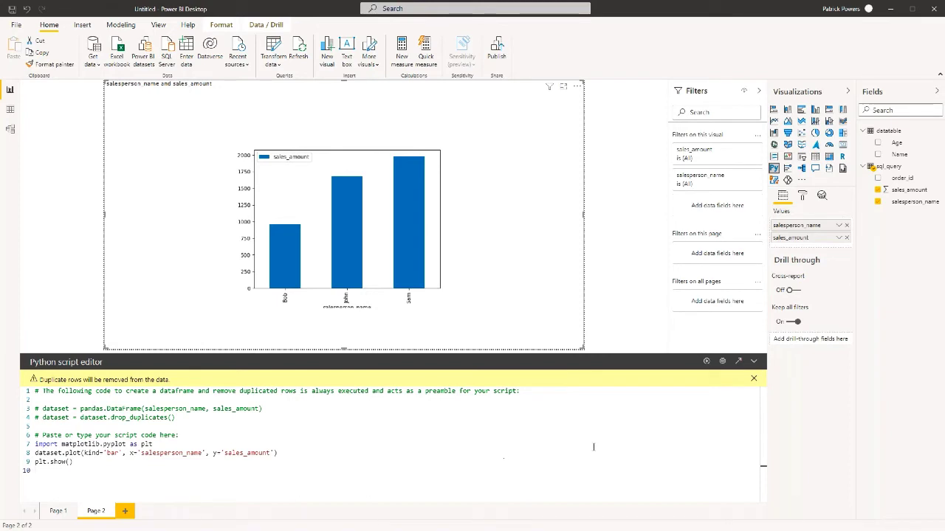
{"action": "left_click", "coordinate": [127, 512]}
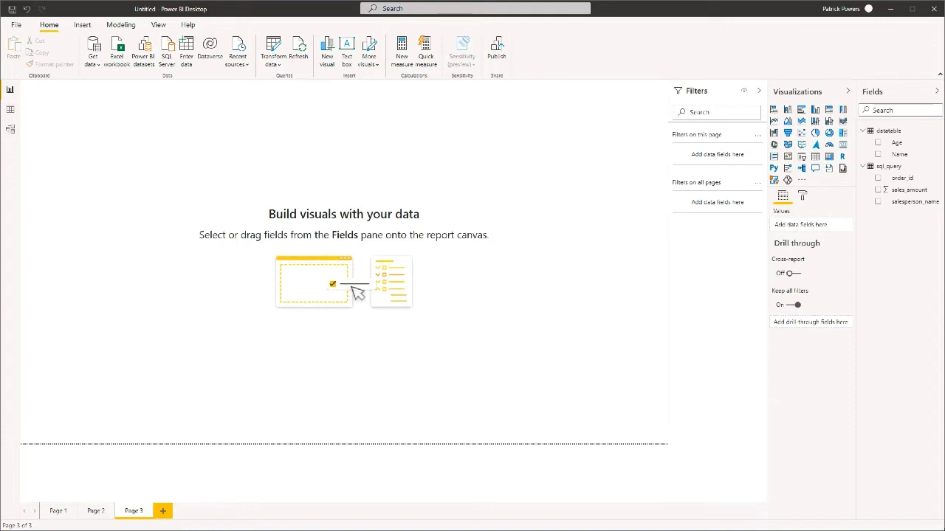
- Place a page-filling Python visual on Page 3 fed sales_amount and salesperson_name
{"action": "left_click", "coordinate": [774, 168]}
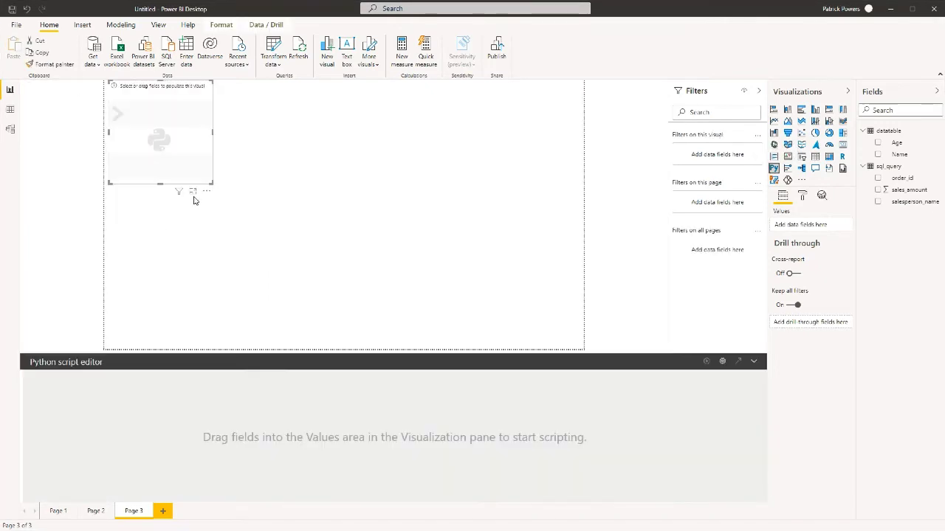
{"action": "left_click_drag", "start_coordinate": [210, 183], "coordinate": [649, 429]}
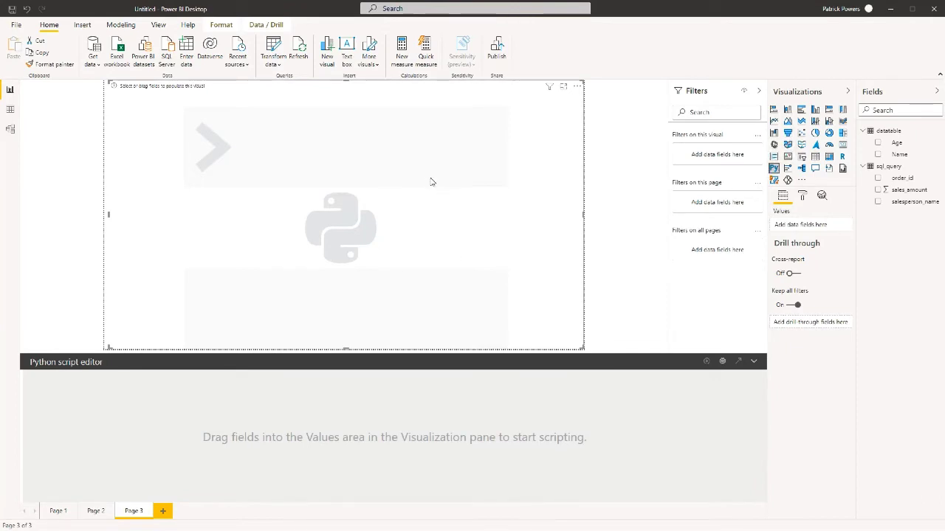
{"action": "left_click_drag", "start_coordinate": [111, 215], "coordinate": [107, 216]}
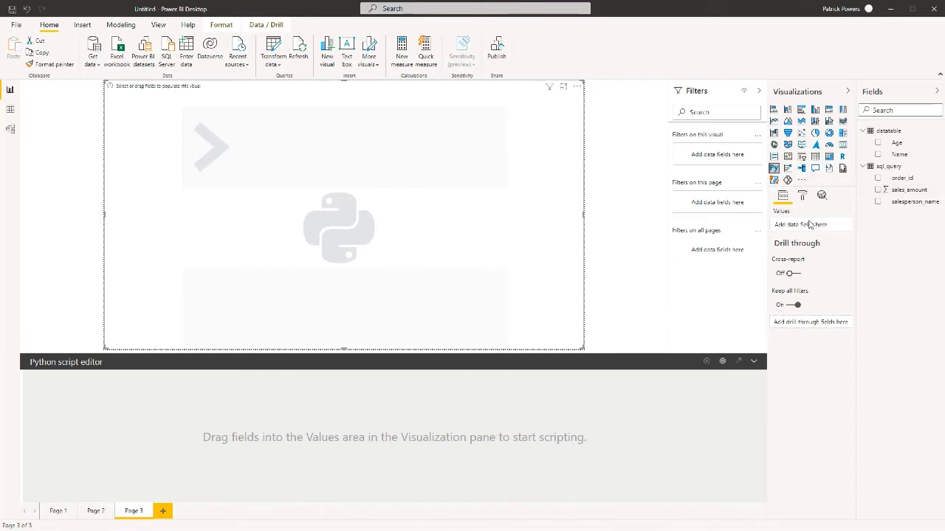
{"action": "left_click", "coordinate": [908, 191]}
{"action": "left_click_drag", "start_coordinate": [911, 198], "coordinate": [811, 237]}
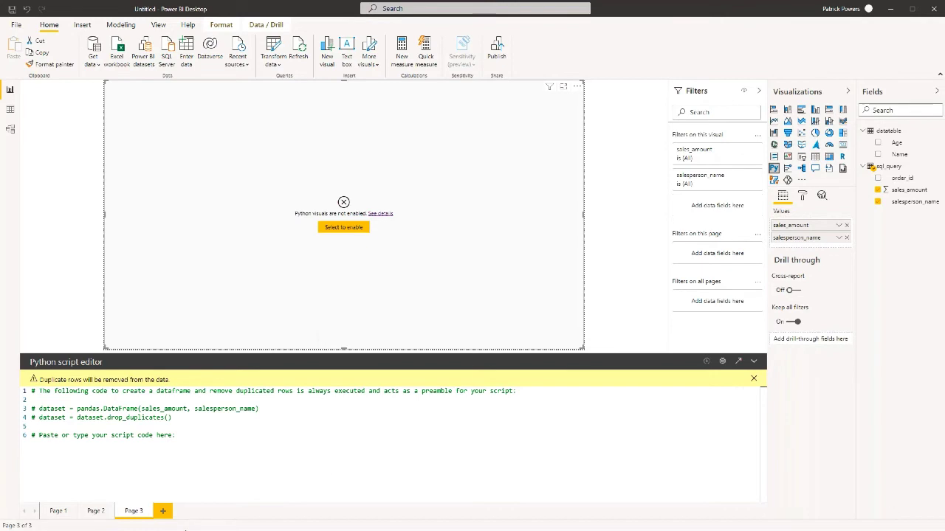
- Paste the matplotlib pie chart code below the preamble and run it
{"action": "left_click", "coordinate": [177, 435]}
{"action": "key", "text": "Return"}
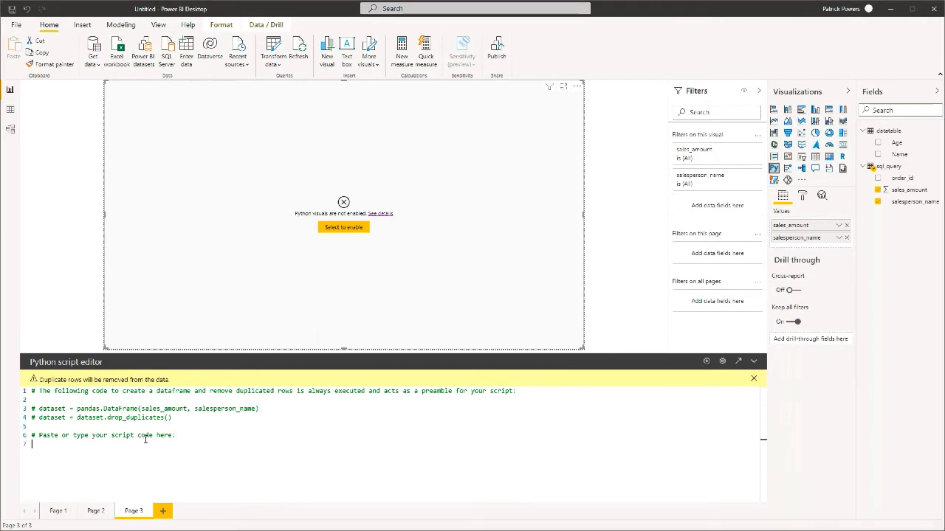
{"action": "type", "text": "import matplotlib.pyplot as plt labels = dataset.loc[0:3, 'salesperson_name'].tolist() sizes = dataset.loc[0:3, 'sales_amount'].tolist() colors = ['yellowgreen', 'lightcoral', 'lightskyblue'] explode = (0.1, 0, 0) plt.pie(sizes, explode=explode, labels=labels, colors=colors, autopct='%1.1f%%', shadow=True, startangle=140)  plt.axis('equal') plt.show()"}
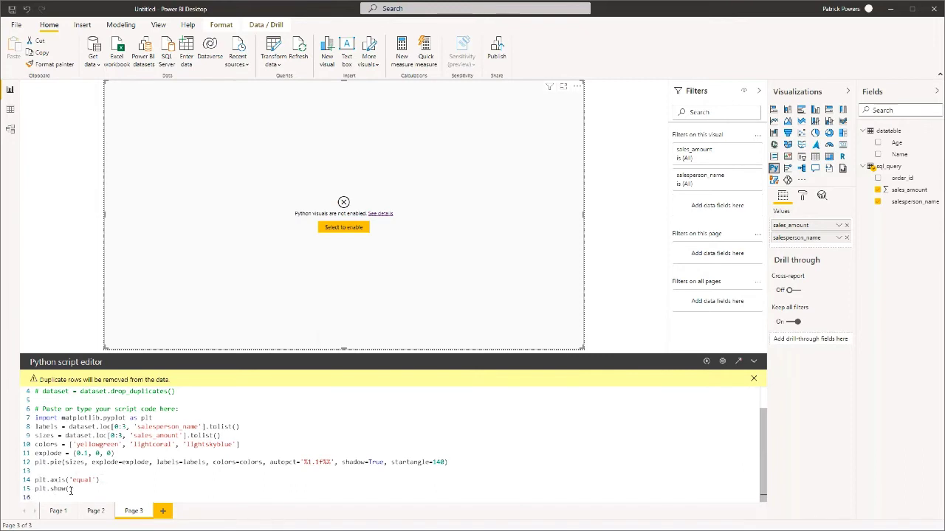
{"action": "left_click_drag", "start_coordinate": [73, 488], "coordinate": [41, 488]}
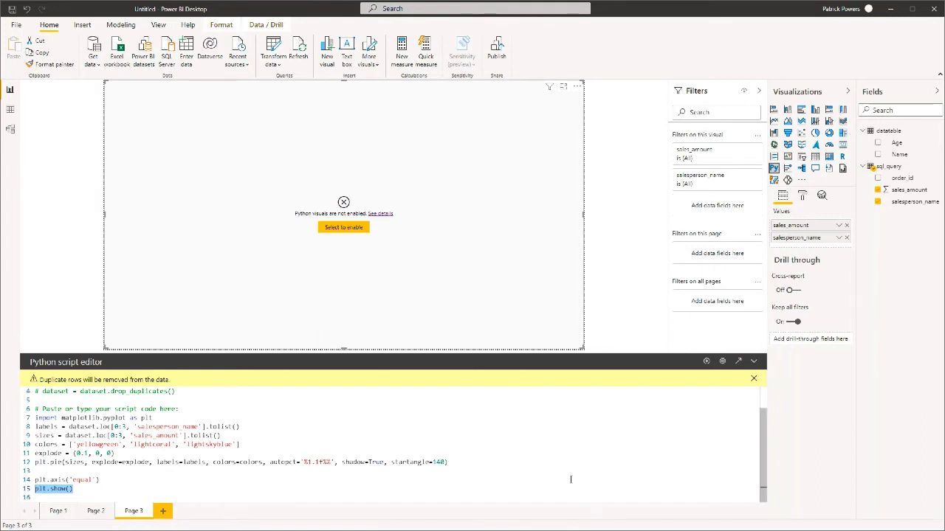
{"action": "left_click", "coordinate": [706, 362]}
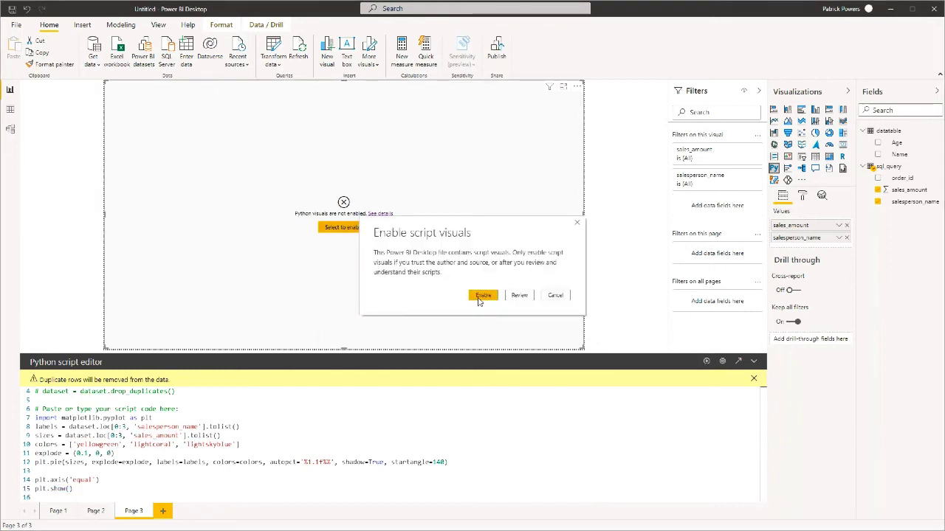
- Enable script visuals to render the pie chart, then collapse the script editor
{"action": "left_click", "coordinate": [478, 299]}
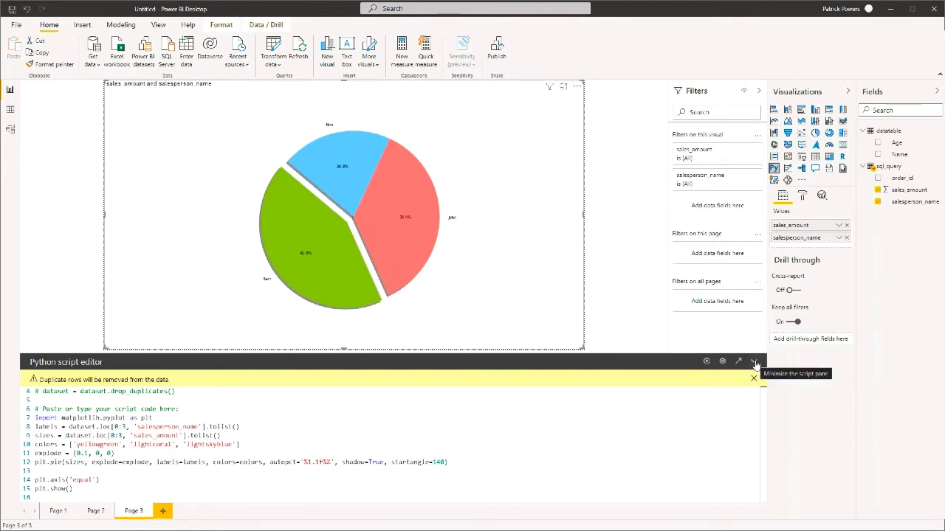
{"action": "left_click", "coordinate": [755, 365]}
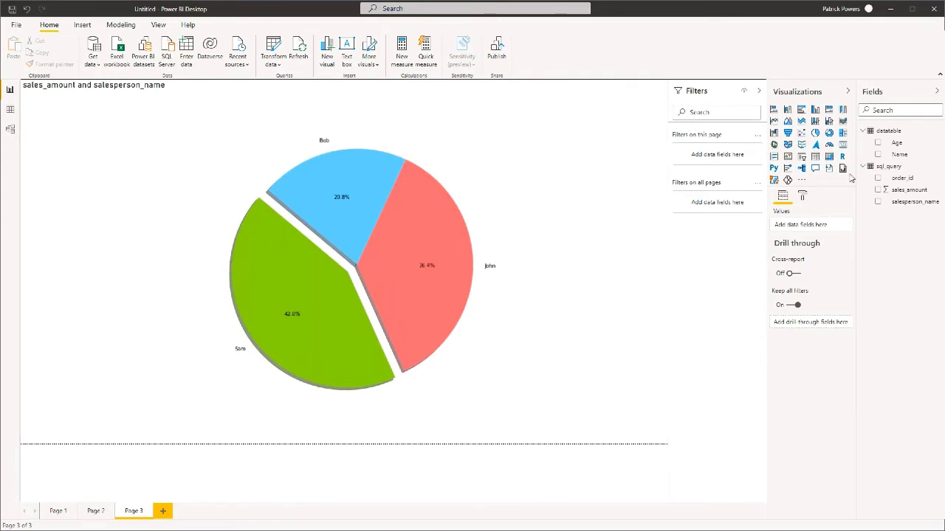
- Select the pie chart visual to show its Python script again
{"action": "left_click", "coordinate": [568, 268]}
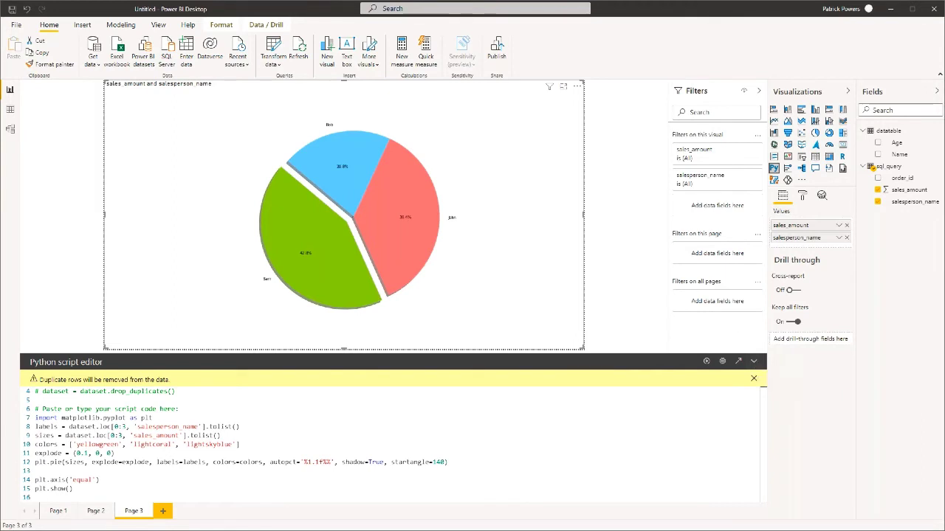
- Add Page 4 with a page-filling Python visual using Name, then Alt+Tab to the window list
{"action": "left_click", "coordinate": [164, 511]}
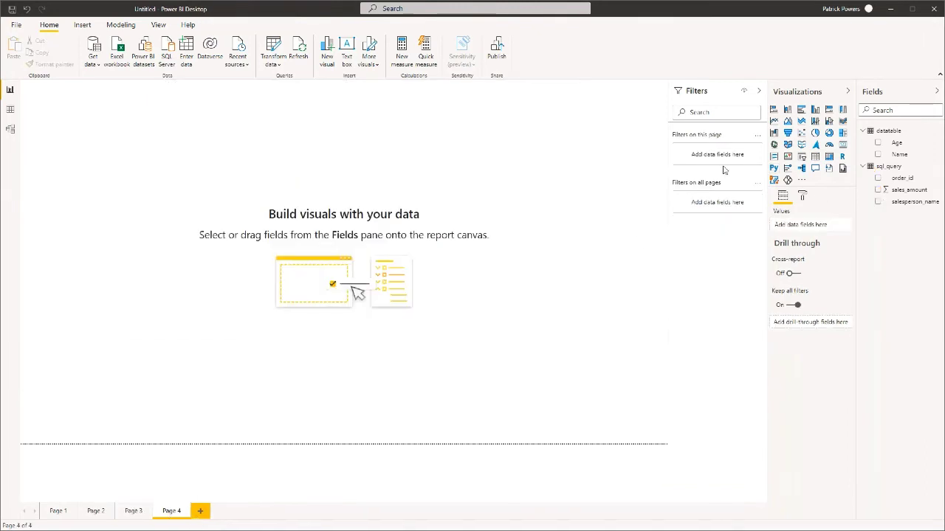
{"action": "left_click", "coordinate": [774, 168]}
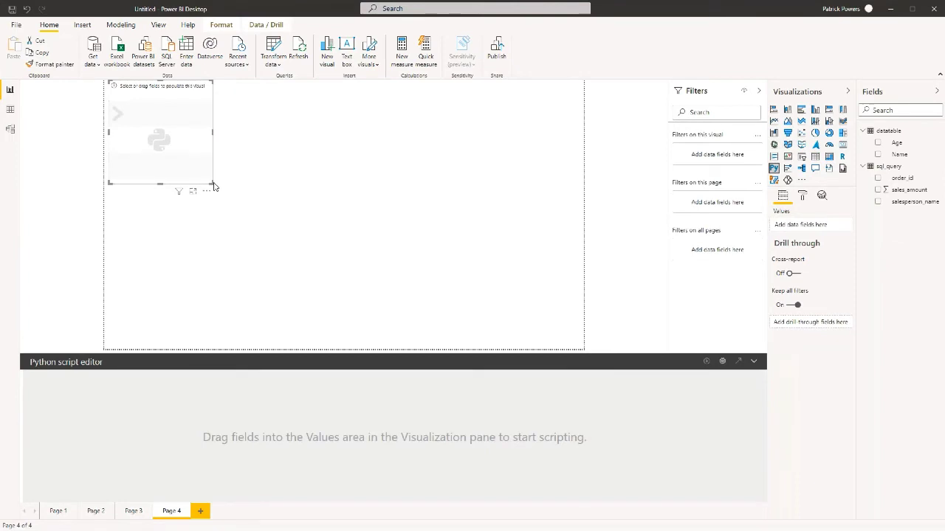
{"action": "left_click_drag", "start_coordinate": [210, 182], "coordinate": [651, 411]}
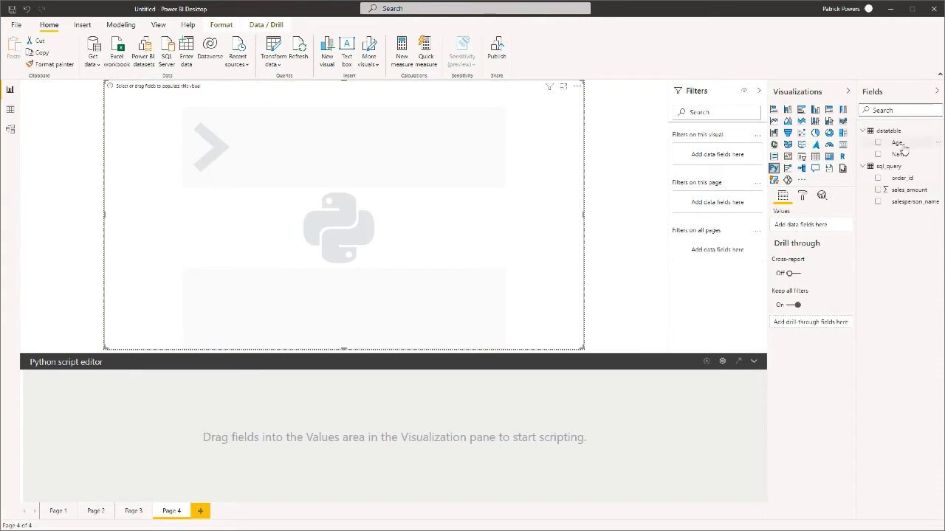
{"action": "left_click_drag", "start_coordinate": [900, 154], "coordinate": [804, 225]}
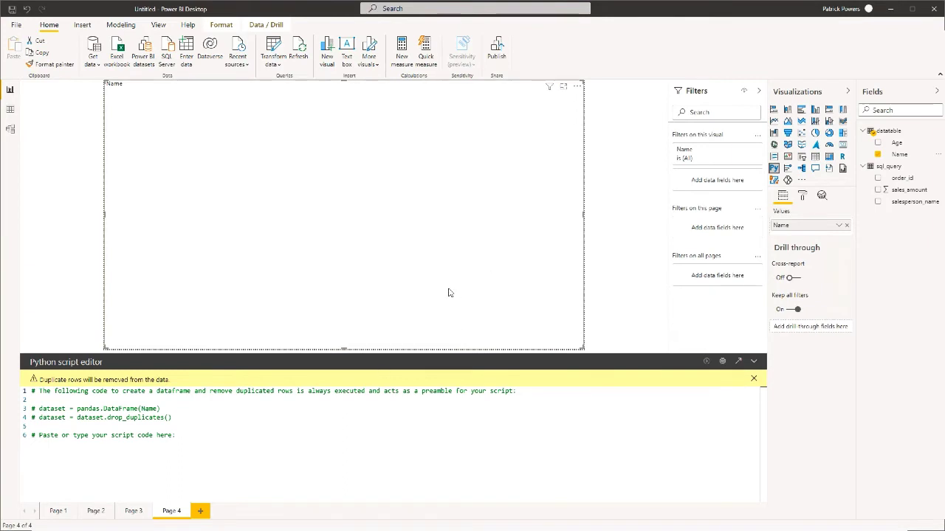
{"action": "key", "text": "alt+Tab"}
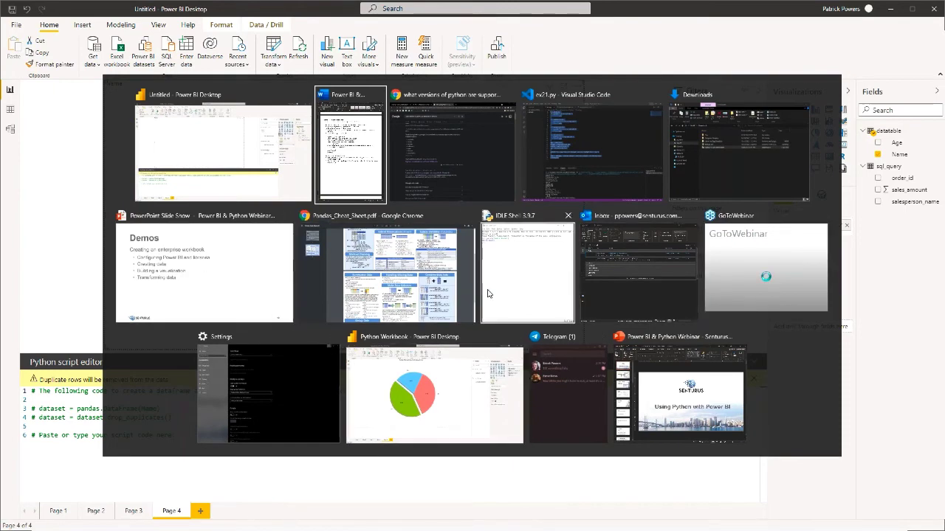
- Switch to Chrome and show the matplotlib 3D surface (colormap) example full screen
{"action": "key", "text": "Escape"}
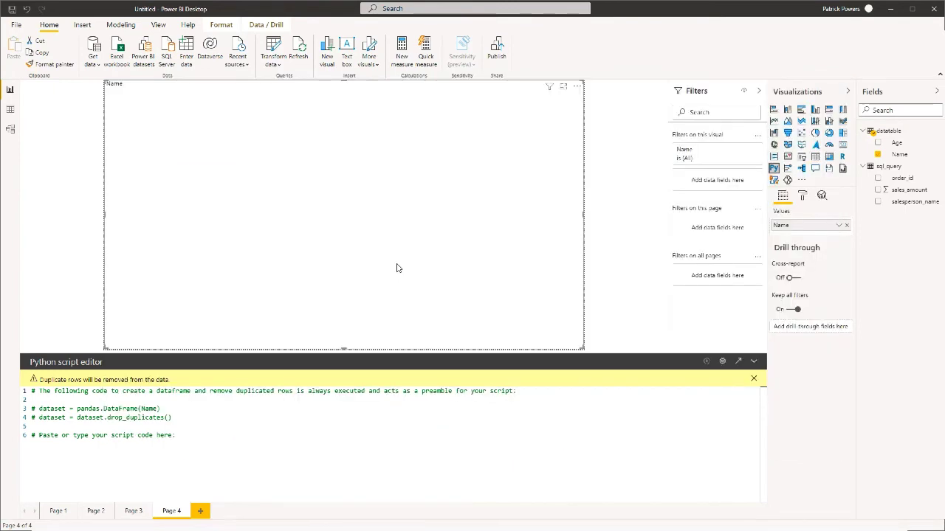
{"action": "key", "text": "alt+Tab"}
{"action": "left_click", "coordinate": [397, 268]}
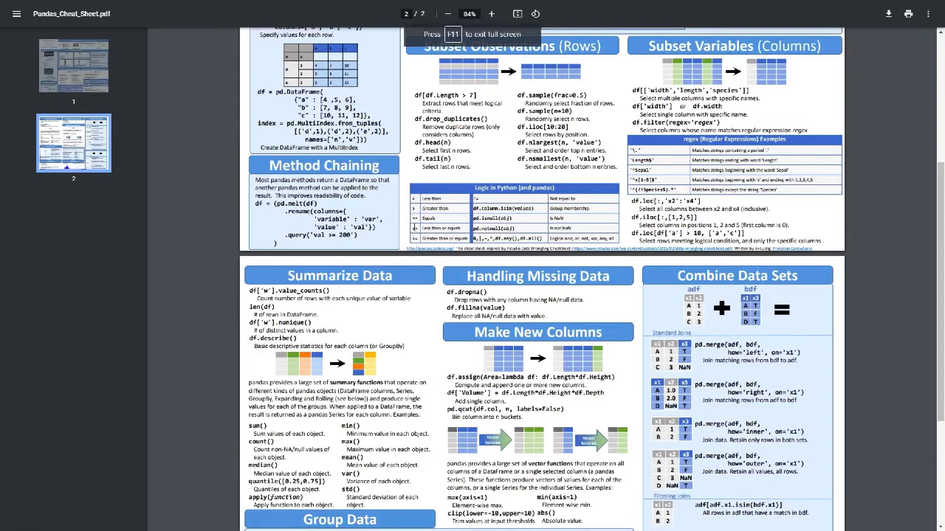
{"action": "key", "text": "F11"}
{"action": "left_click", "coordinate": [347, 19]}
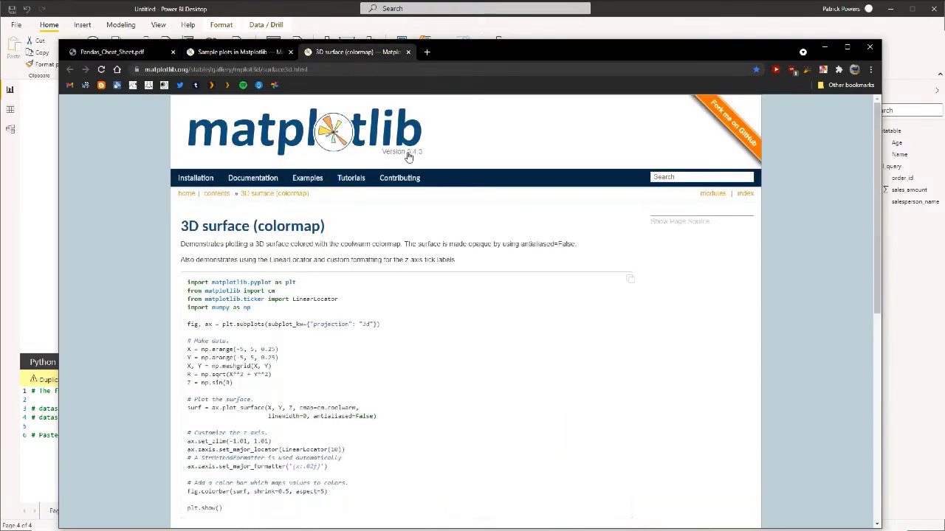
{"action": "key", "text": "F11"}
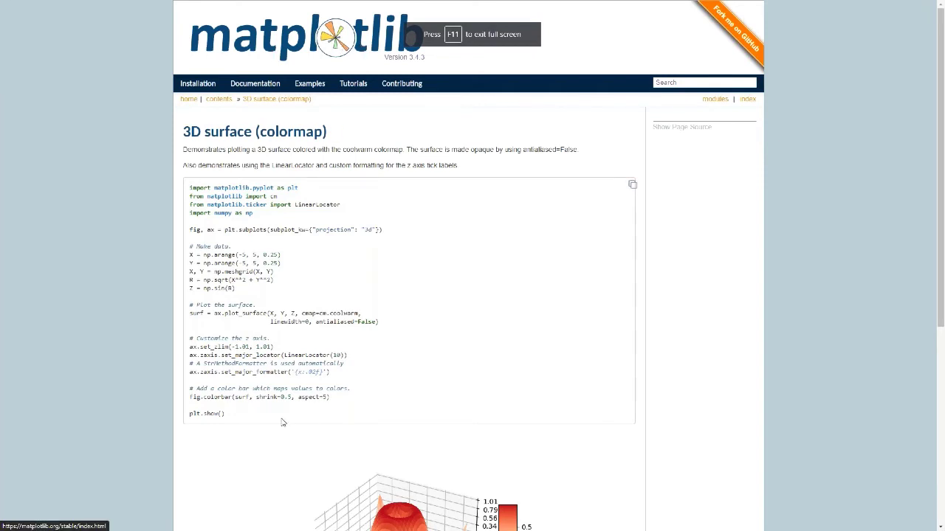
- Copy the entire 3D surface example code and switch back to Power BI Desktop
{"action": "left_click_drag", "start_coordinate": [233, 417], "coordinate": [168, 191]}
{"action": "key", "text": "ctrl+c"}
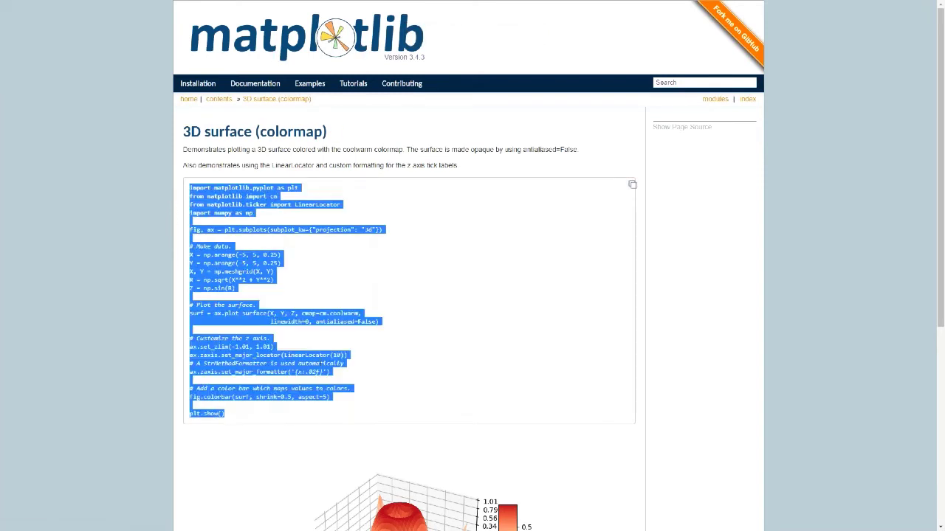
{"action": "scroll", "coordinate": [457, 392], "scroll_direction": "down", "scroll_amount": 3}
{"action": "scroll", "coordinate": [457, 393], "scroll_direction": "up", "scroll_amount": 3}
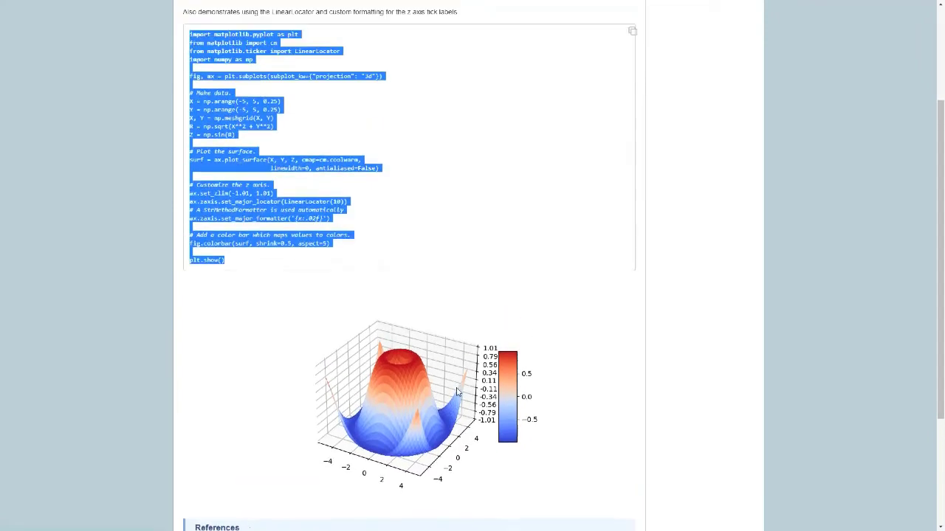
{"action": "right_click", "coordinate": [219, 264]}
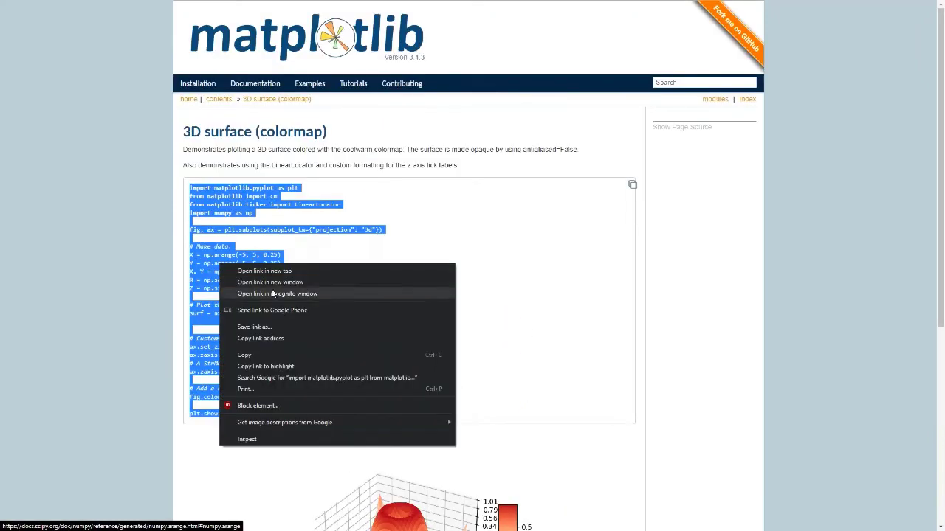
{"action": "left_click", "coordinate": [272, 353]}
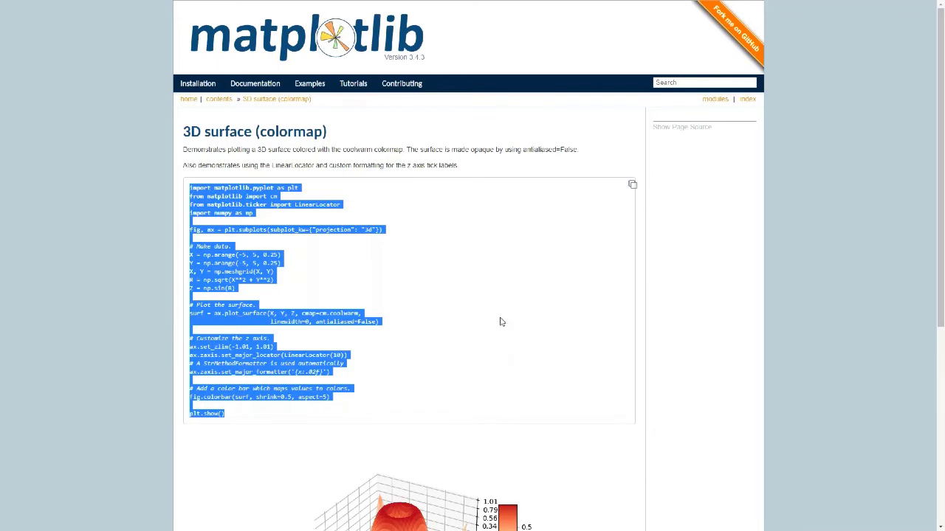
{"action": "key", "text": "alt+Tab"}
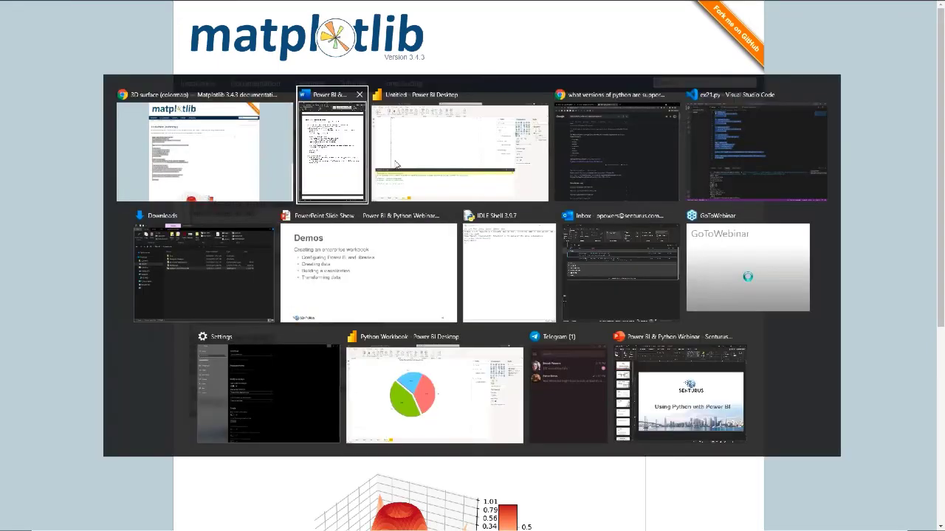
{"action": "key", "text": "Escape"}
{"action": "key", "text": "alt+Tab"}
{"action": "key", "text": "alt+Tab"}
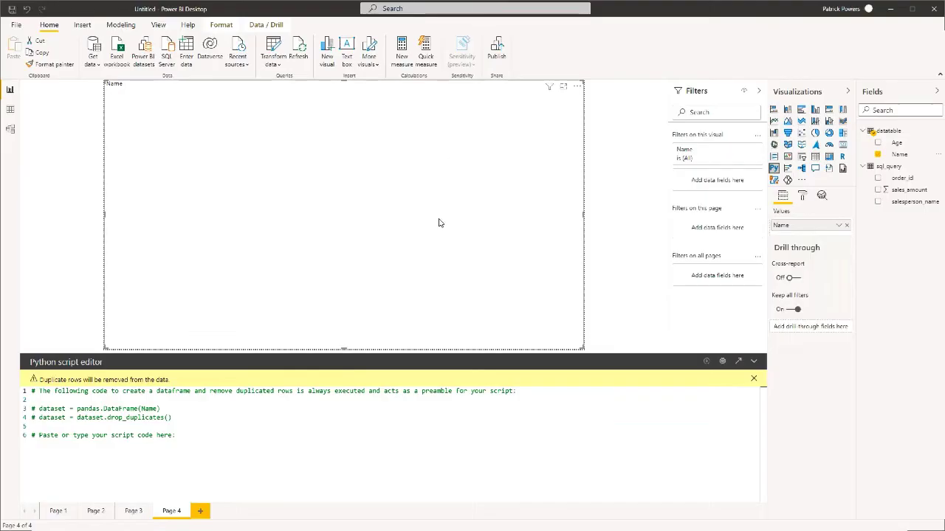
- Paste the 3D surface code after the line-6 preamble of Page 4's Python script and review it
{"action": "left_click", "coordinate": [177, 438]}
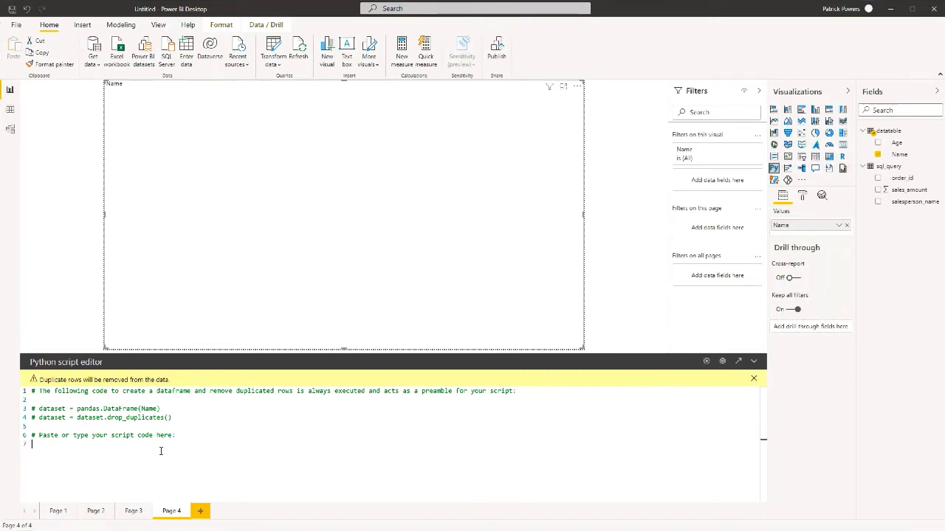
{"action": "key", "text": "ctrl+v"}
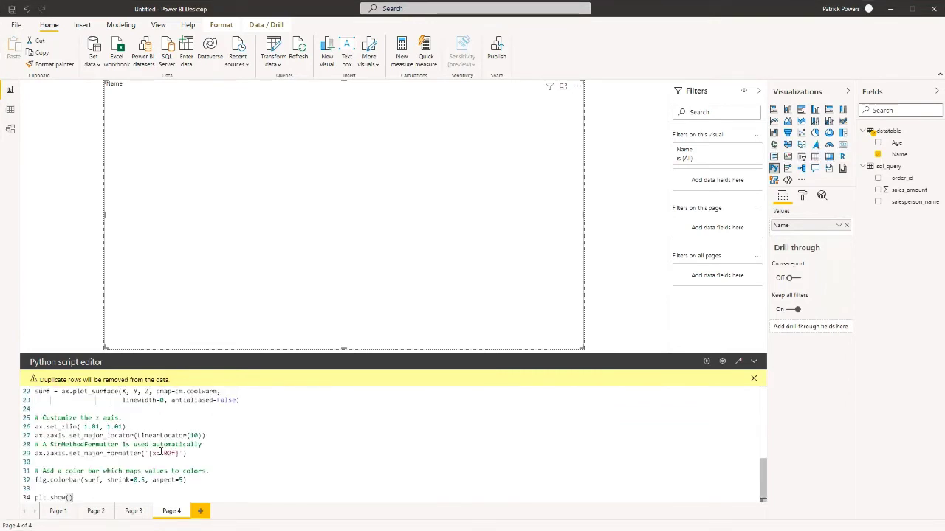
{"action": "scroll", "coordinate": [158, 452], "scroll_direction": "up", "scroll_amount": 1}
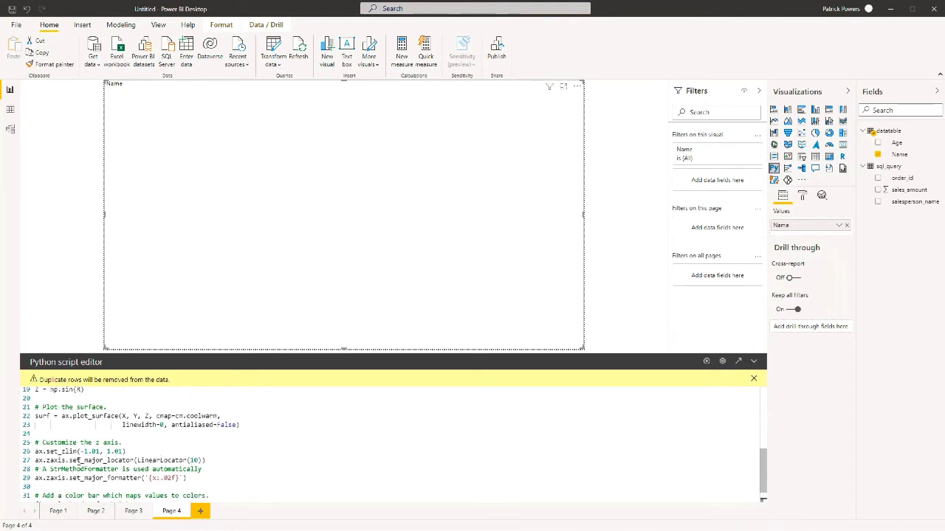
{"action": "scroll", "coordinate": [79, 441], "scroll_direction": "up", "scroll_amount": 2}
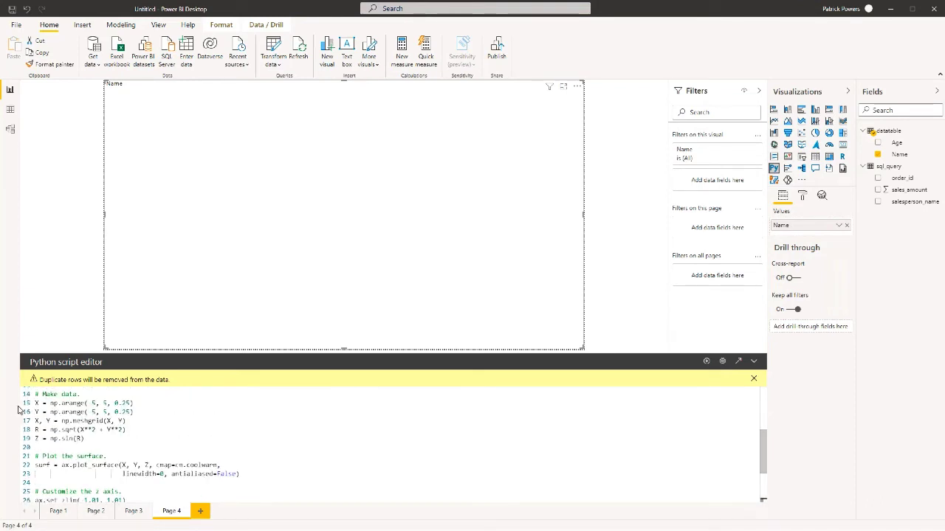
{"action": "scroll", "coordinate": [47, 407], "scroll_direction": "up", "scroll_amount": 1}
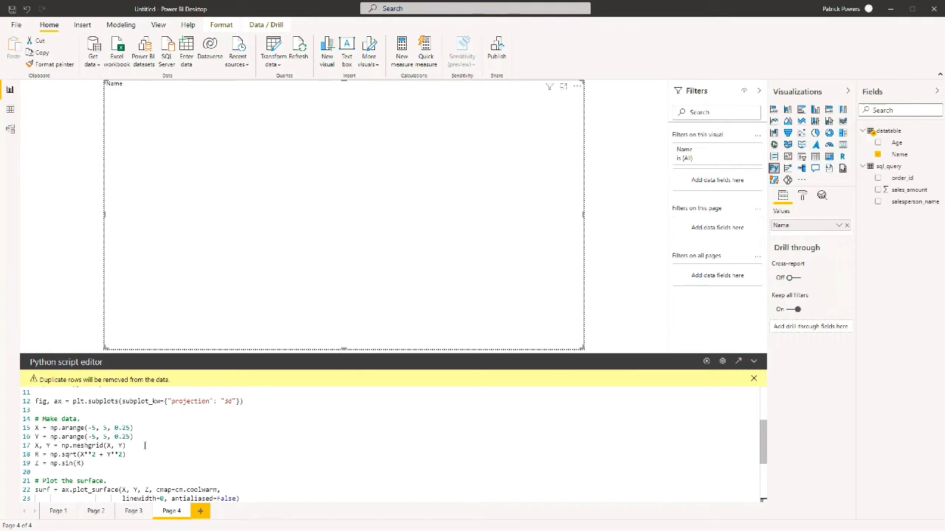
{"action": "scroll", "coordinate": [105, 455], "scroll_direction": "down", "scroll_amount": 1}
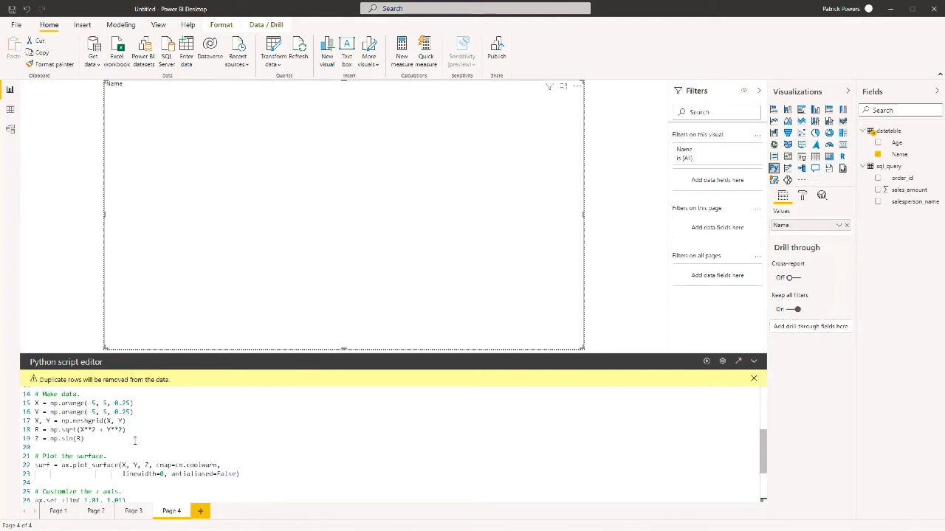
{"action": "scroll", "coordinate": [135, 441], "scroll_direction": "down", "scroll_amount": 1}
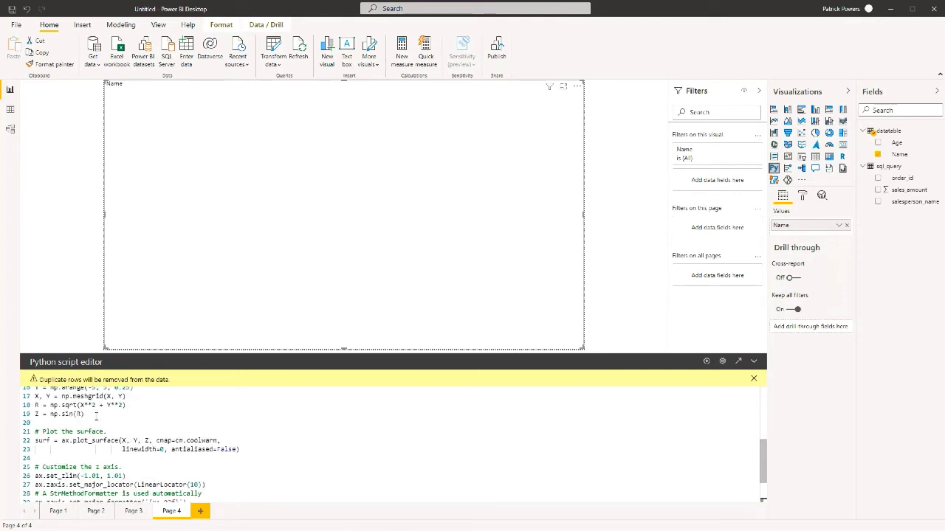
{"action": "scroll", "coordinate": [134, 420], "scroll_direction": "down", "scroll_amount": 2}
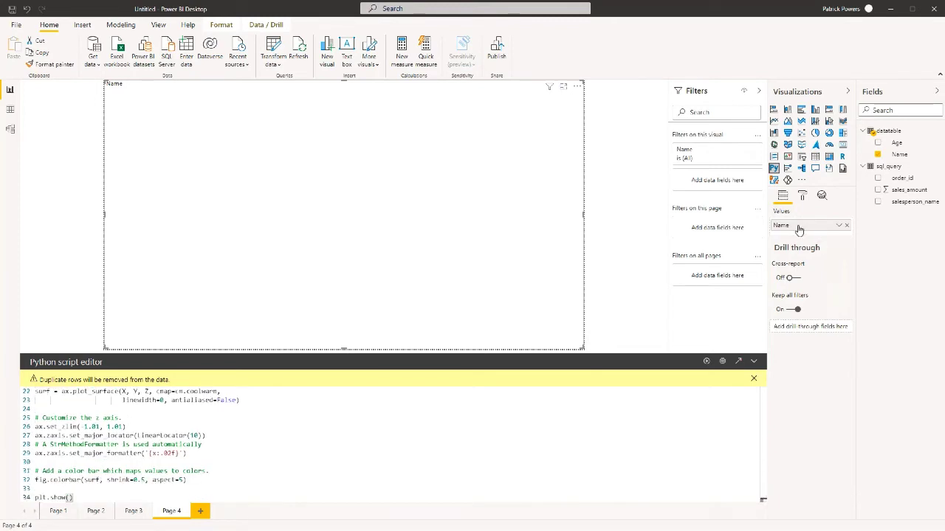
- Run the script to draw the coolwarm 3D surface, review the code, then switch to Chrome
{"action": "left_click", "coordinate": [707, 361]}
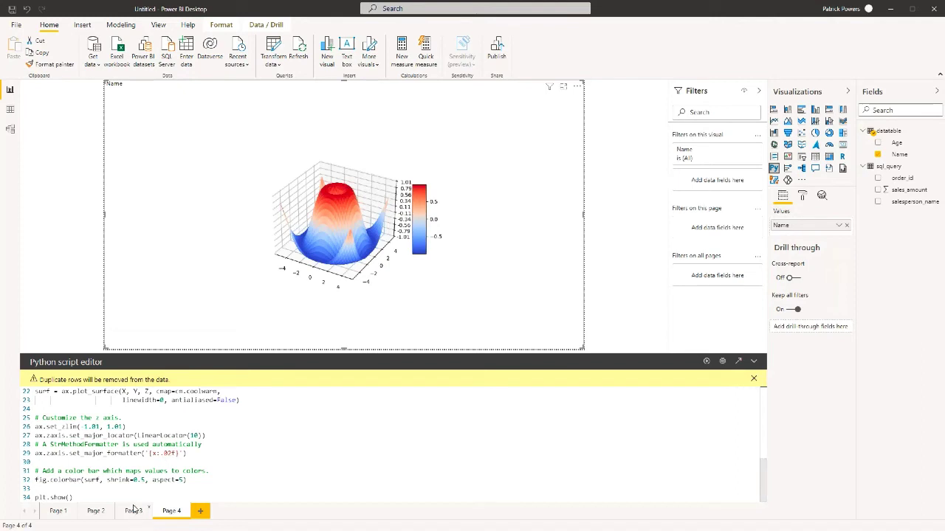
{"action": "scroll", "coordinate": [137, 469], "scroll_direction": "up", "scroll_amount": 4}
{"action": "scroll", "coordinate": [125, 449], "scroll_direction": "down", "scroll_amount": 2}
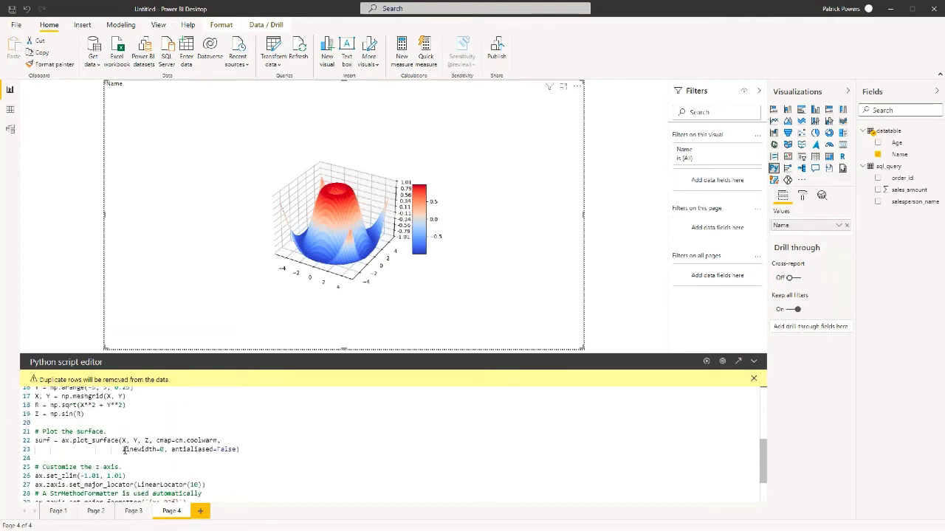
{"action": "scroll", "coordinate": [126, 449], "scroll_direction": "down", "scroll_amount": 1}
{"action": "scroll", "coordinate": [162, 433], "scroll_direction": "down", "scroll_amount": 1}
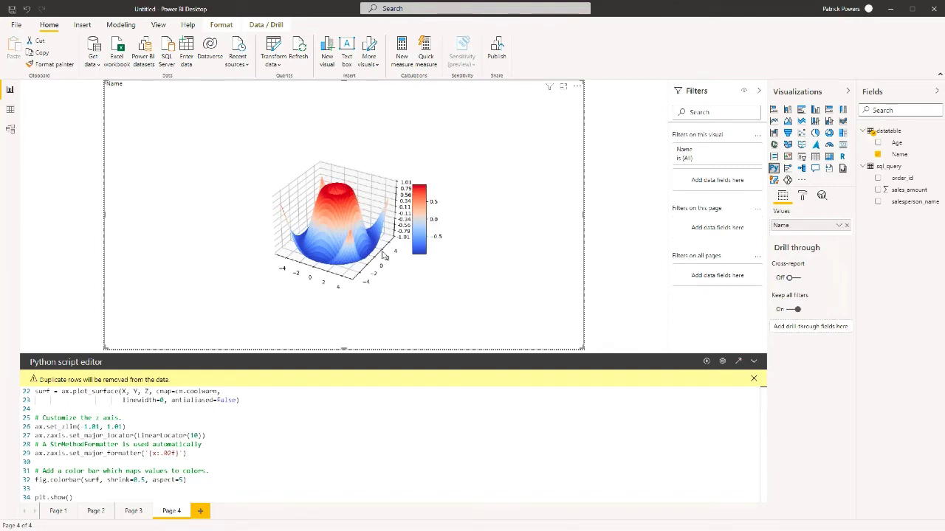
{"action": "scroll", "coordinate": [140, 433], "scroll_direction": "up", "scroll_amount": 4}
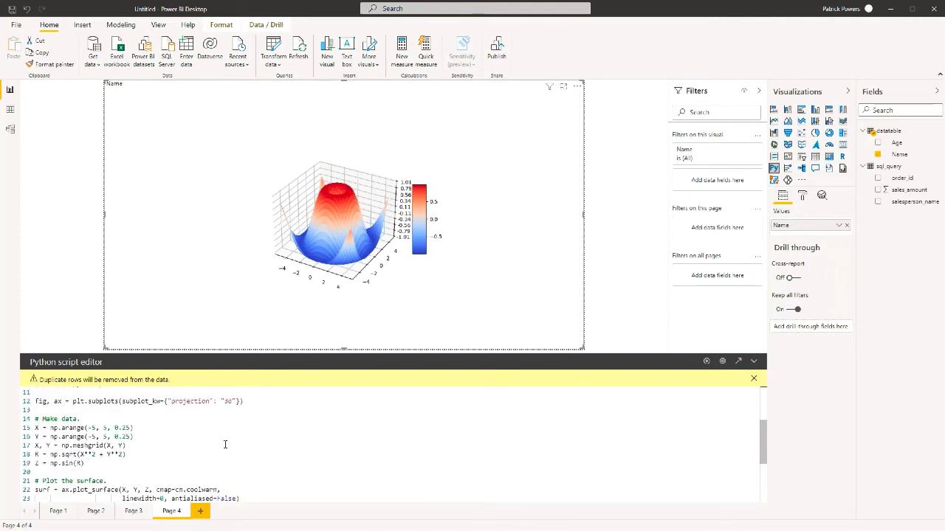
{"action": "scroll", "coordinate": [225, 445], "scroll_direction": "down", "scroll_amount": 4}
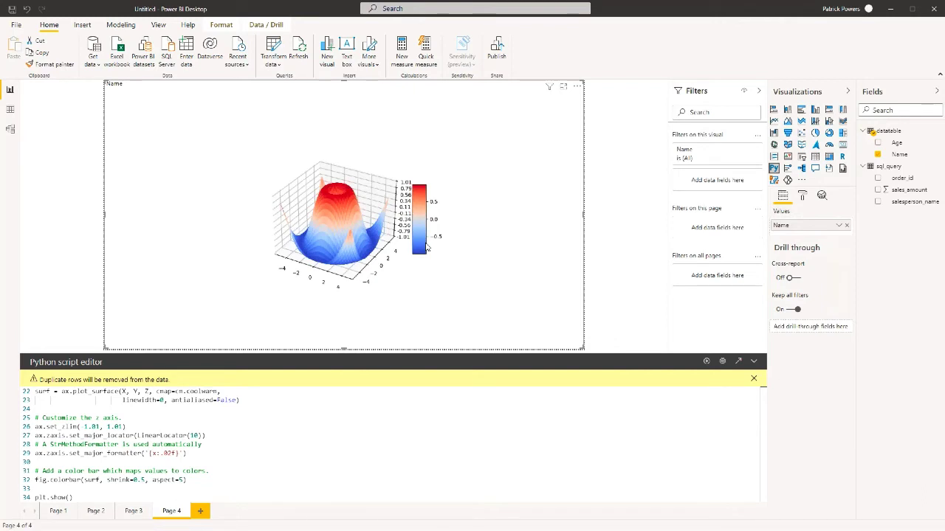
{"action": "key", "text": "alt+Tab"}
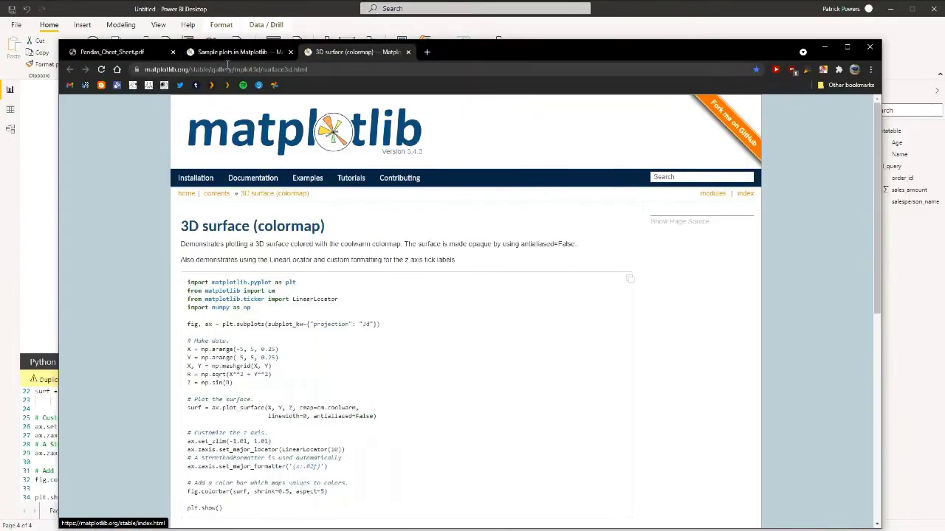
- Open matplotlib's Filled polygon example and select the Koch snowflake function code
{"action": "left_click", "coordinate": [244, 52]}
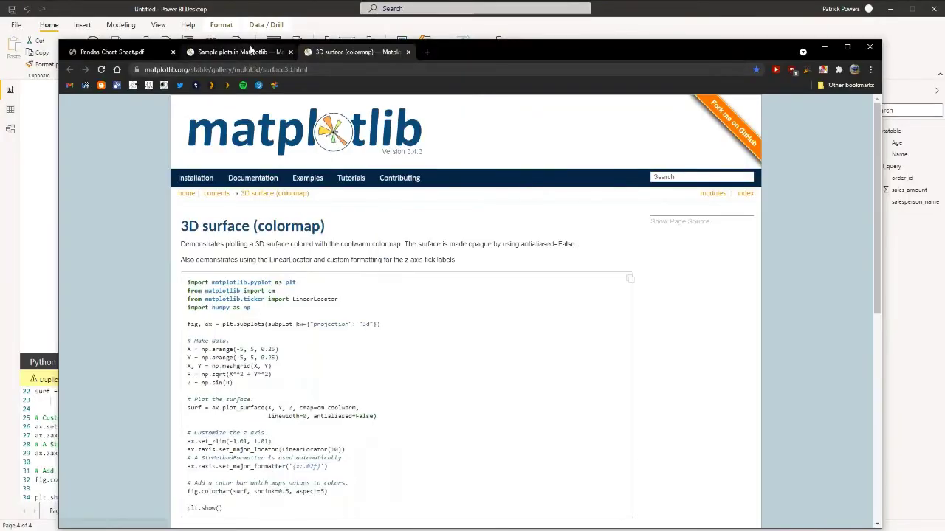
{"action": "scroll", "coordinate": [479, 393], "scroll_direction": "down", "scroll_amount": 15}
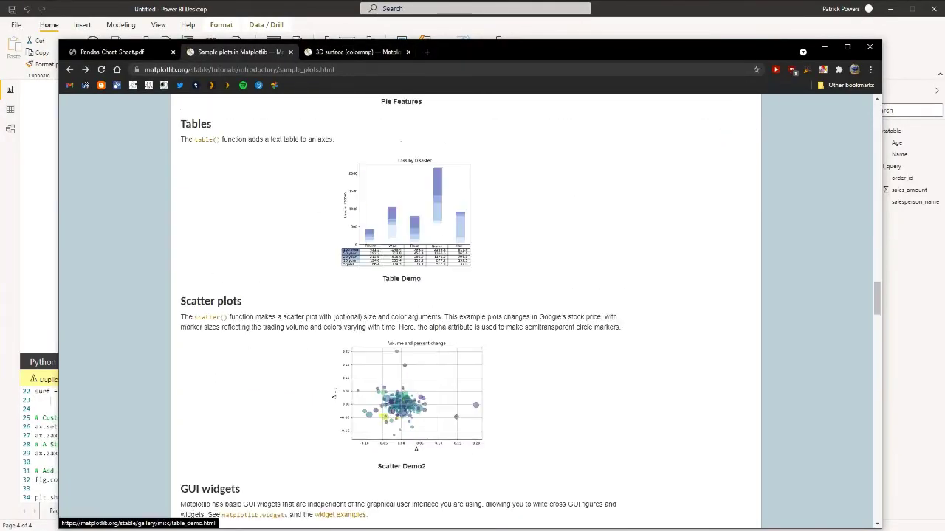
{"action": "scroll", "coordinate": [399, 244], "scroll_direction": "down", "scroll_amount": 5}
{"action": "left_click", "coordinate": [398, 242]}
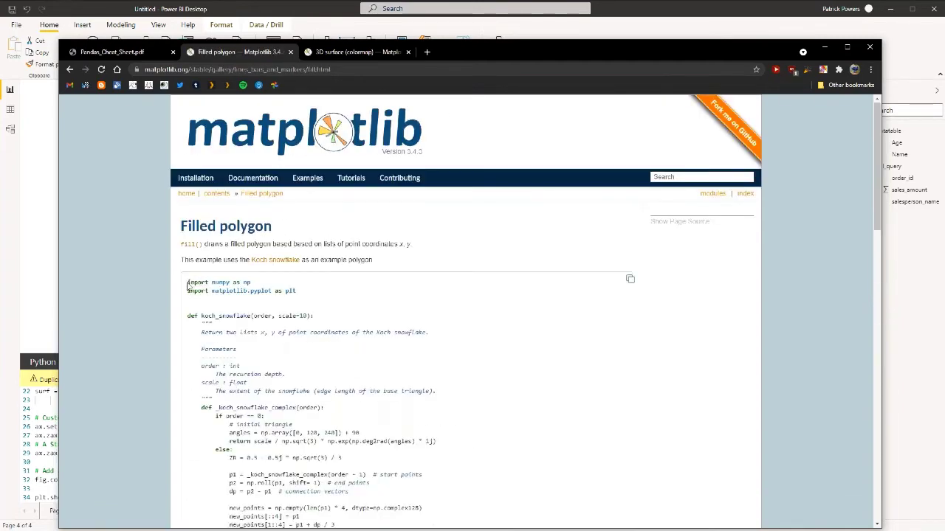
{"action": "left_click_drag", "start_coordinate": [187, 287], "coordinate": [392, 228]}
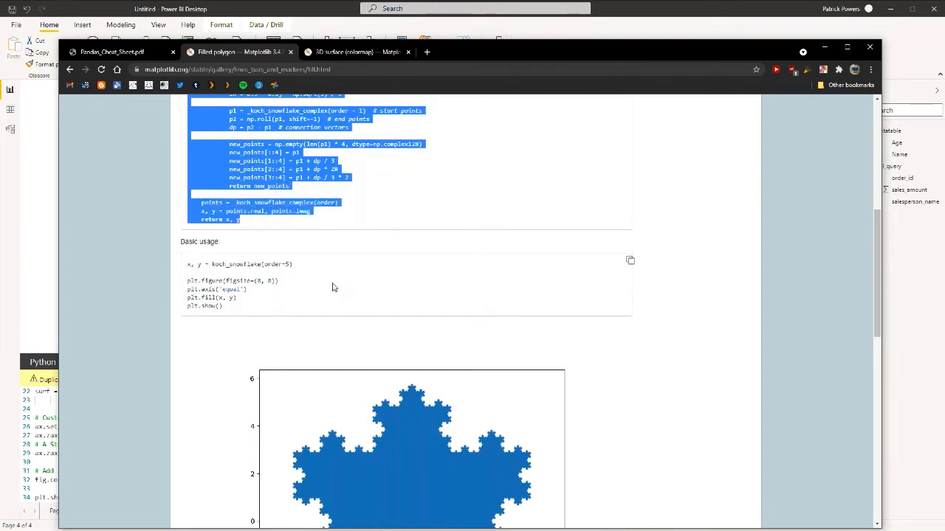
- Copy the snowflake code, return to Power BI, and add a blank Page 5
{"action": "key", "text": "alt+Tab"}
{"action": "left_click", "coordinate": [207, 456]}
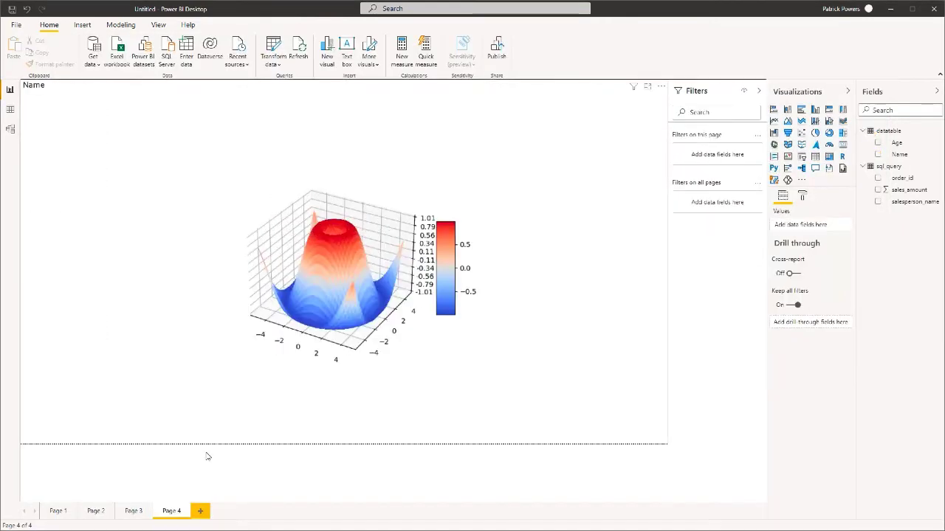
{"action": "left_click", "coordinate": [200, 511]}
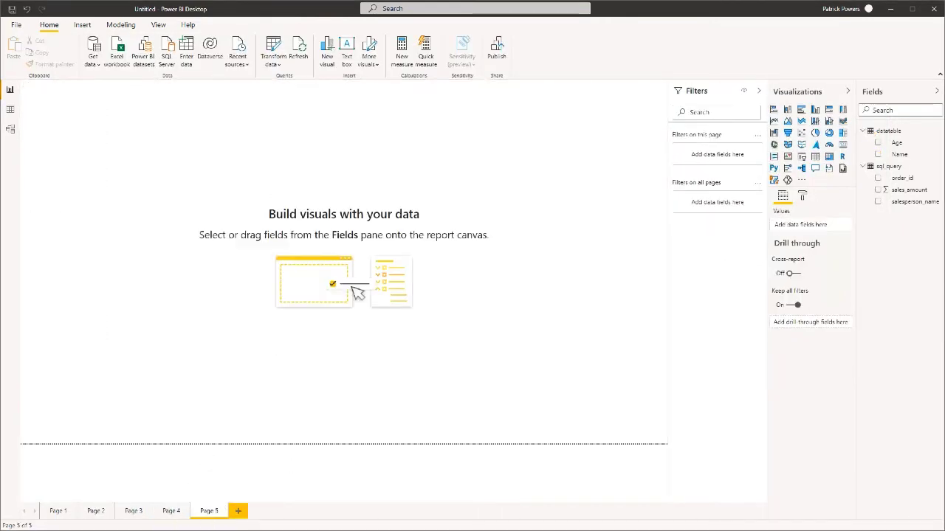
- Add a canvas-sized Python visual using Age, paste the Koch snowflake function, and run it
{"action": "left_click", "coordinate": [773, 169]}
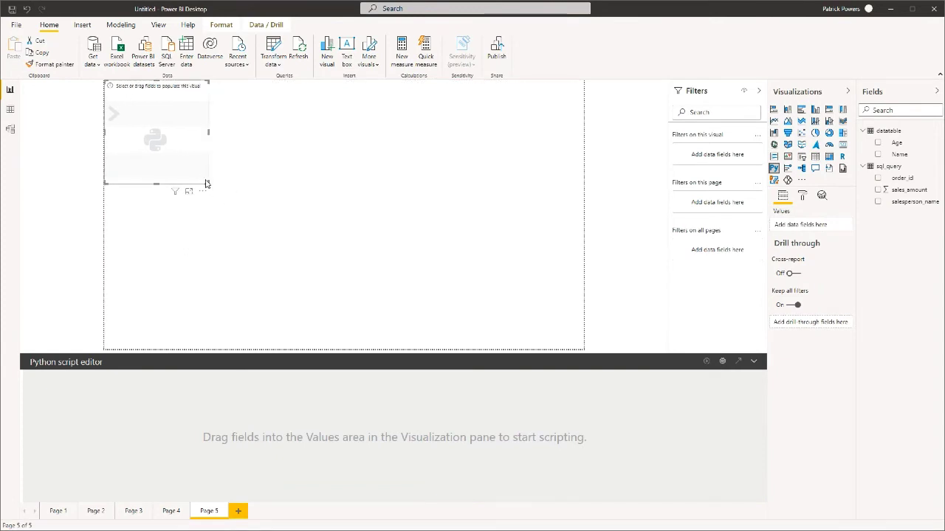
{"action": "left_click_drag", "start_coordinate": [207, 183], "coordinate": [583, 348]}
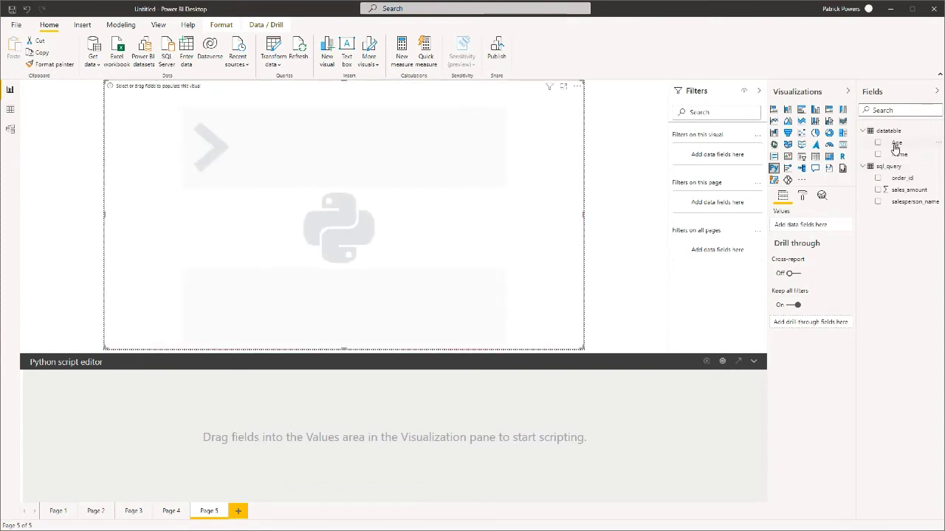
{"action": "left_click_drag", "start_coordinate": [895, 144], "coordinate": [801, 226]}
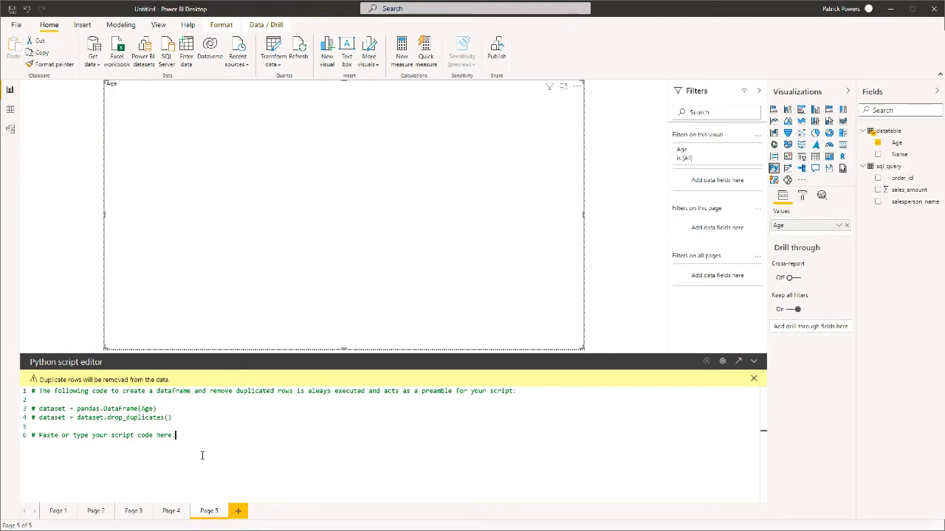
{"action": "key", "text": "Return"}
{"action": "key", "text": "ctrl+v"}
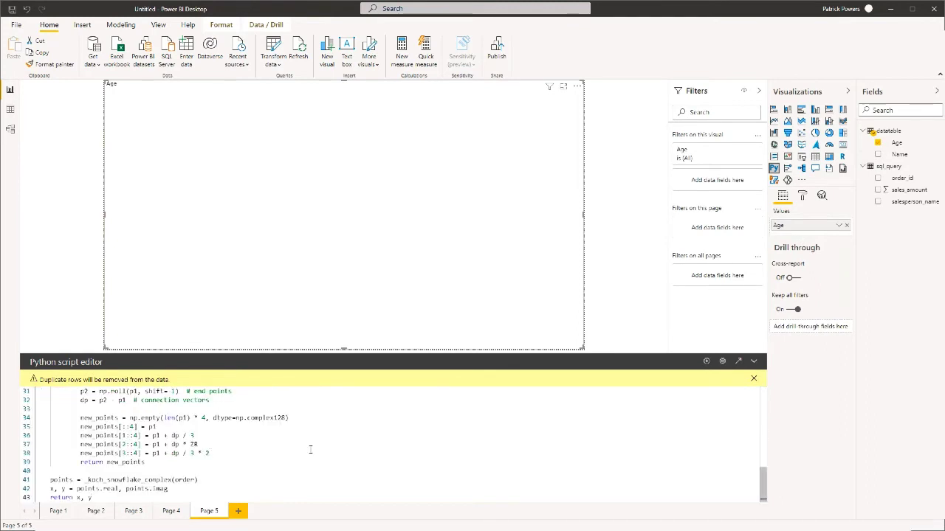
{"action": "left_click", "coordinate": [706, 361]}
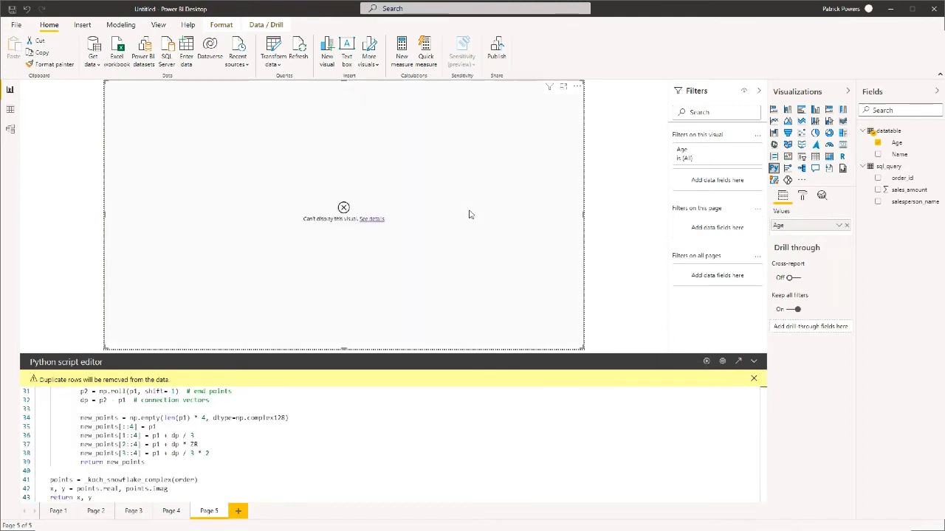
- Copy the Basic usage plotting lines, paste them after return x, y, and rerun the script
{"action": "key", "text": "alt+Tab"}
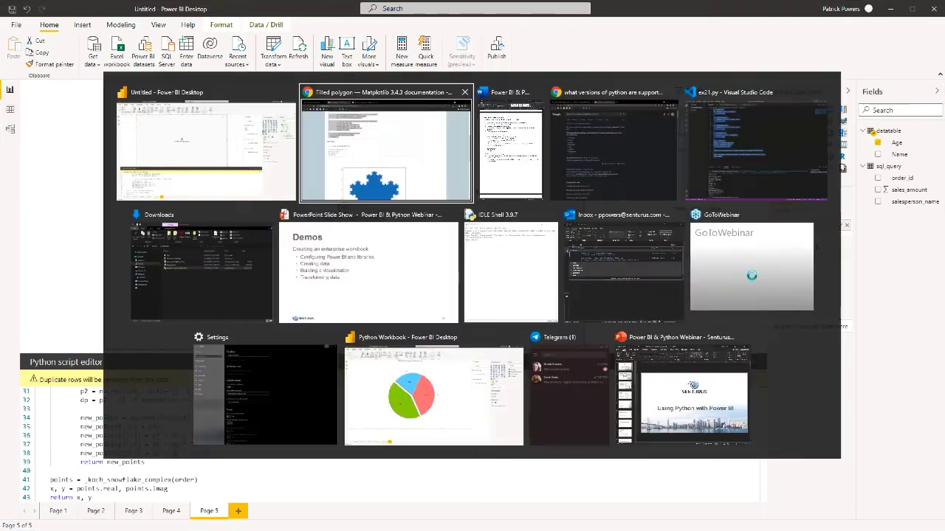
{"action": "left_click_drag", "start_coordinate": [254, 312], "coordinate": [169, 264]}
{"action": "key", "text": "ctrl+c"}
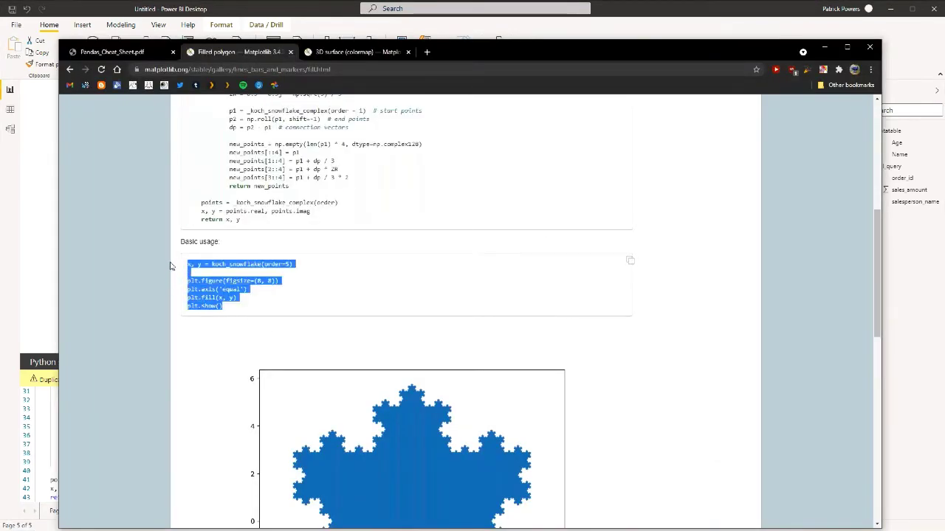
{"action": "key", "text": "alt+Tab"}
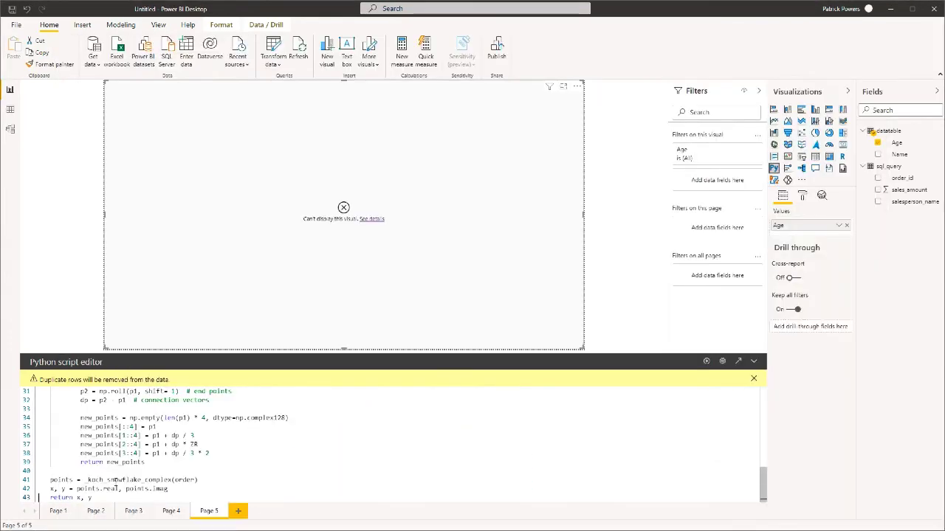
{"action": "left_click", "coordinate": [90, 498]}
{"action": "key", "text": "ctrl+v"}
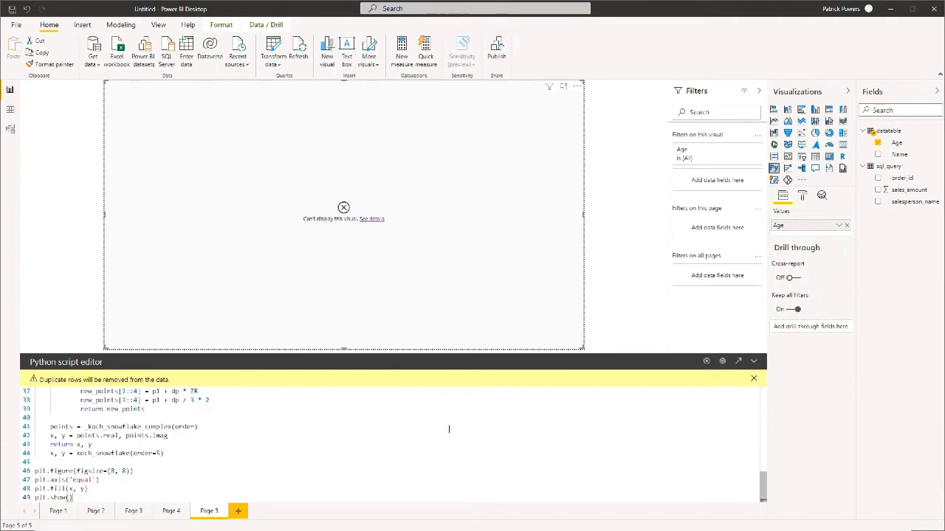
{"action": "left_click", "coordinate": [706, 363]}
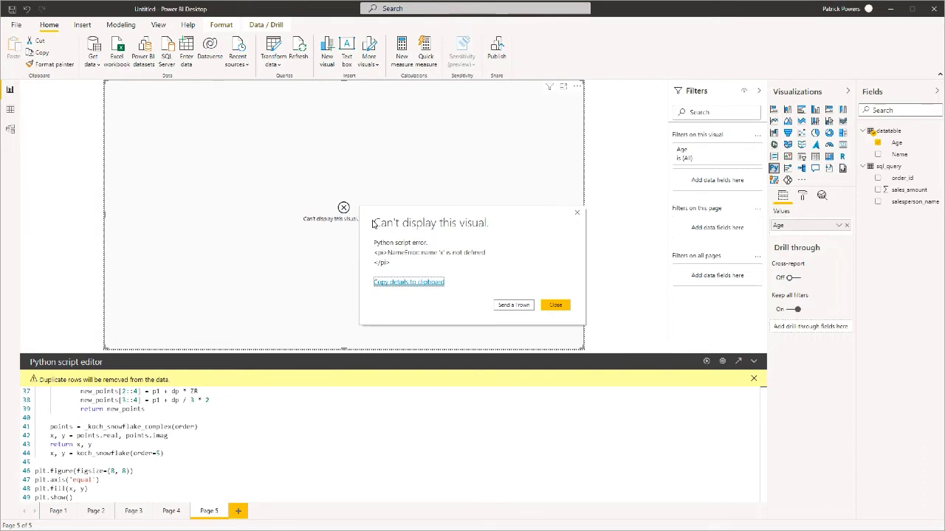
- Close the error details and compare against Page 4's working 3-D plot before returning to Page 5
{"action": "left_click", "coordinate": [555, 305]}
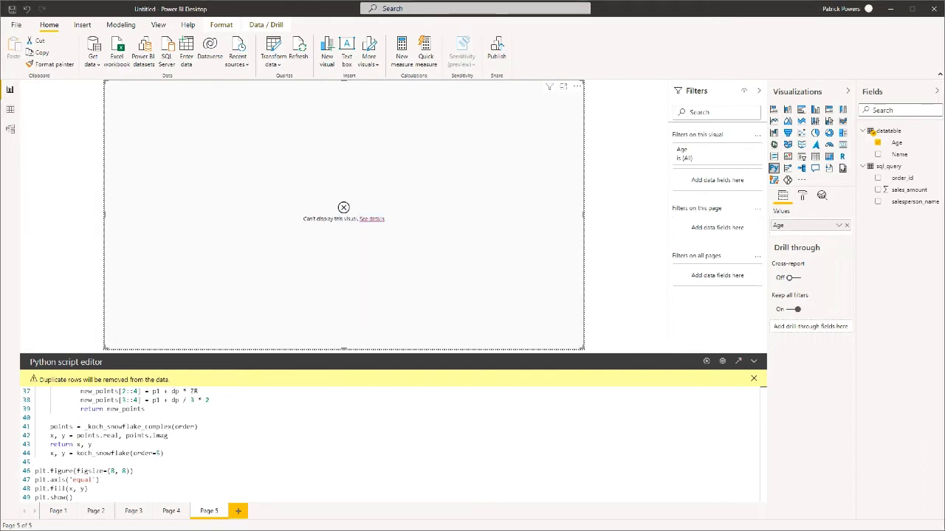
{"action": "scroll", "coordinate": [464, 463], "scroll_direction": "up", "scroll_amount": 8}
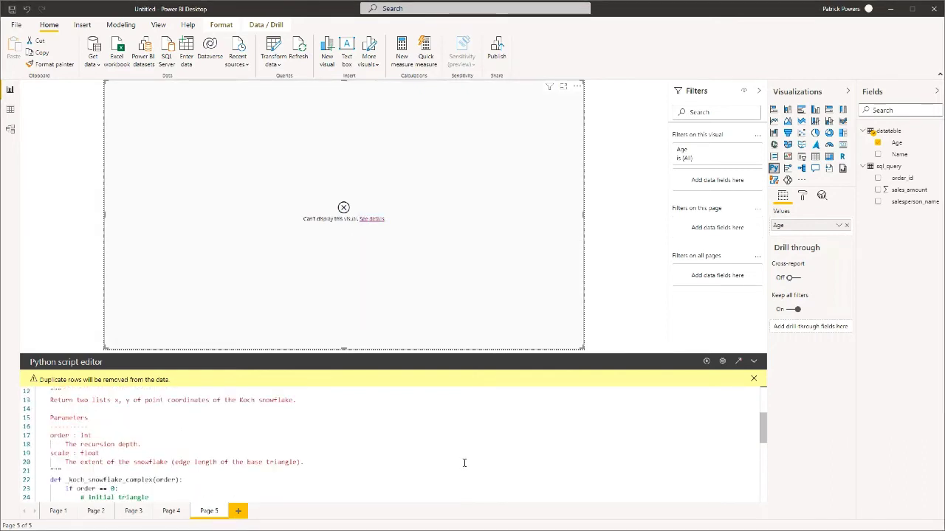
{"action": "scroll", "coordinate": [464, 462], "scroll_direction": "up", "scroll_amount": 4}
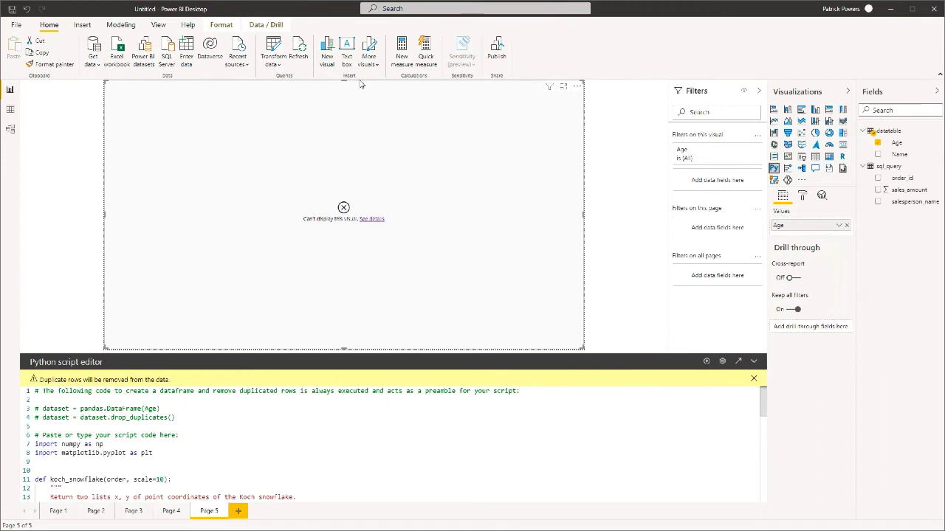
{"action": "left_click", "coordinate": [171, 510]}
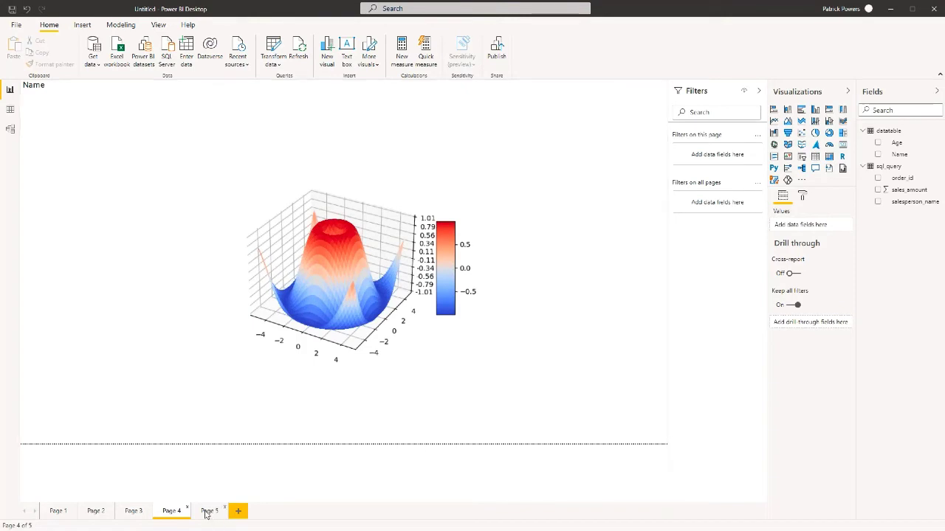
{"action": "left_click", "coordinate": [209, 511]}
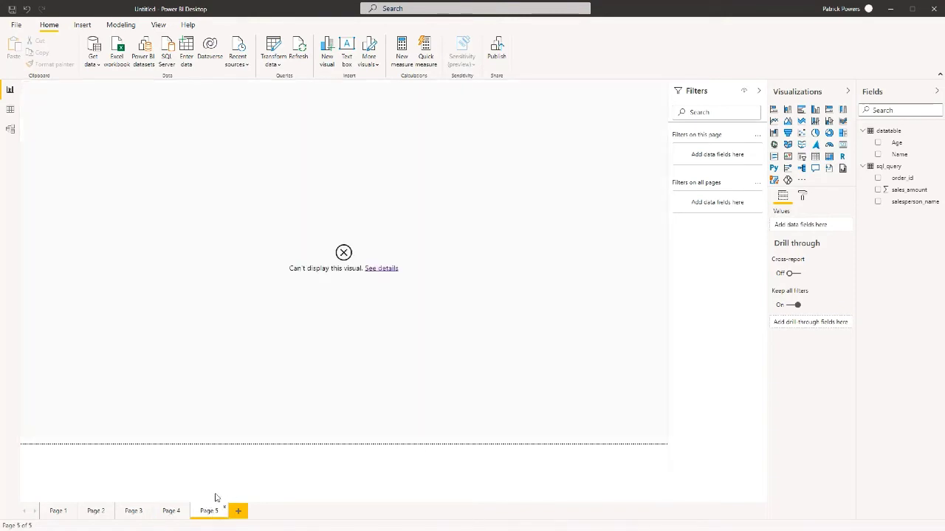
- Select Page 5's snowflake script from the imports to the end (lines 7–49)
{"action": "left_click", "coordinate": [306, 297]}
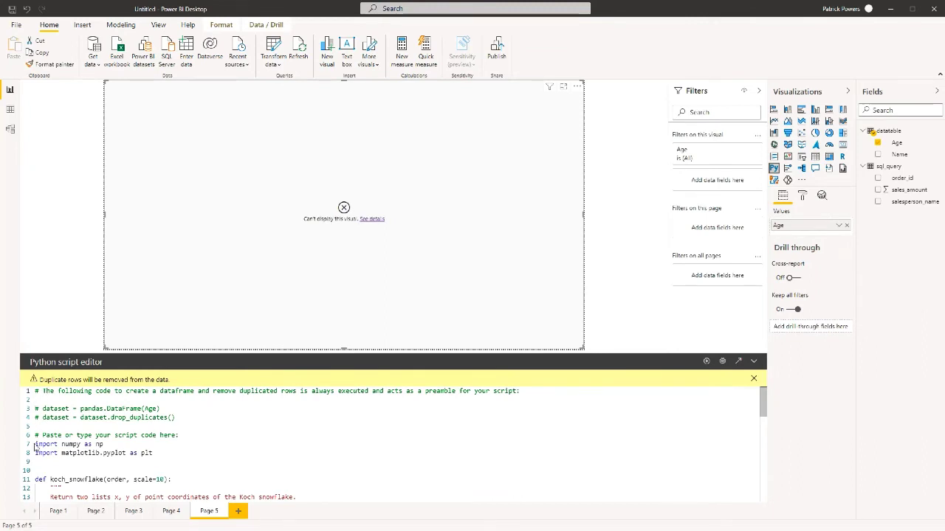
{"action": "left_click_drag", "start_coordinate": [34, 447], "coordinate": [394, 510]}
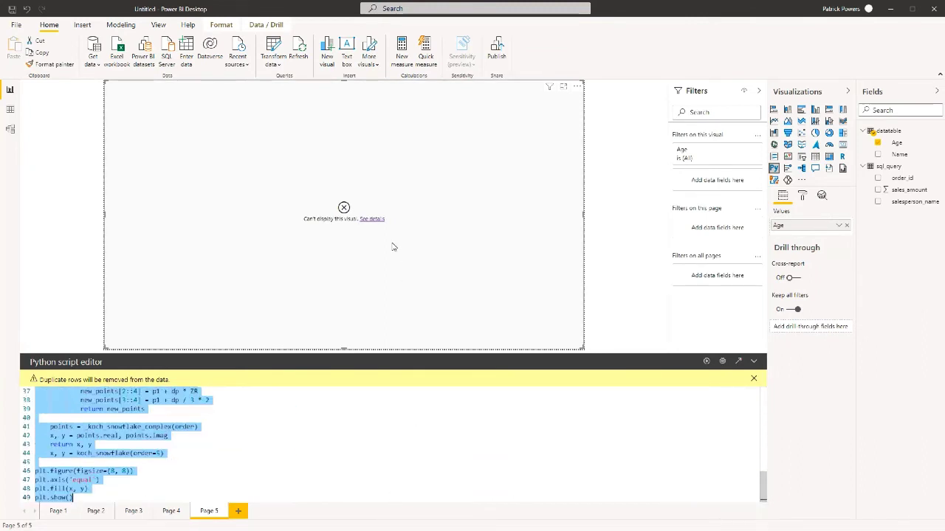
{"action": "key", "text": "alt+Tab"}
- Bring VS Code forward, close Release Notes, and open then close a new editor window
{"action": "left_click", "coordinate": [755, 150]}
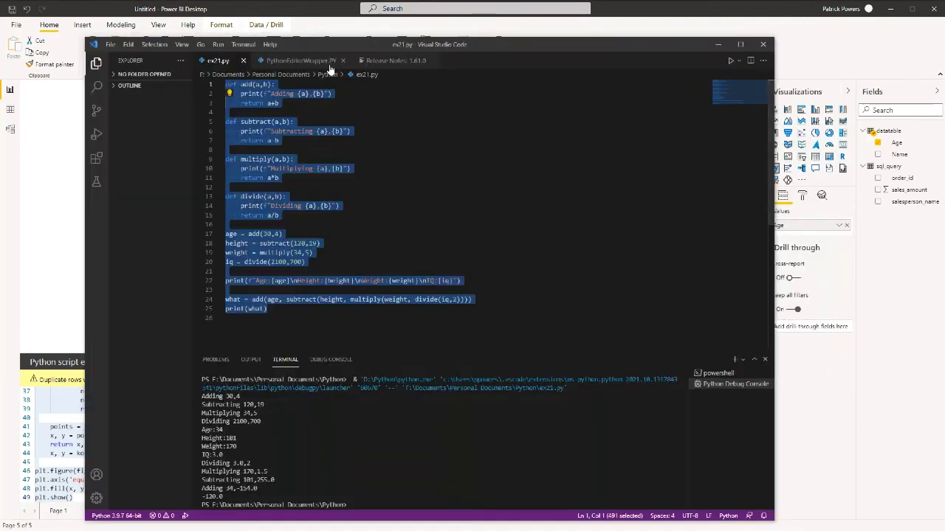
{"action": "left_click", "coordinate": [435, 60]}
{"action": "left_click", "coordinate": [312, 63]}
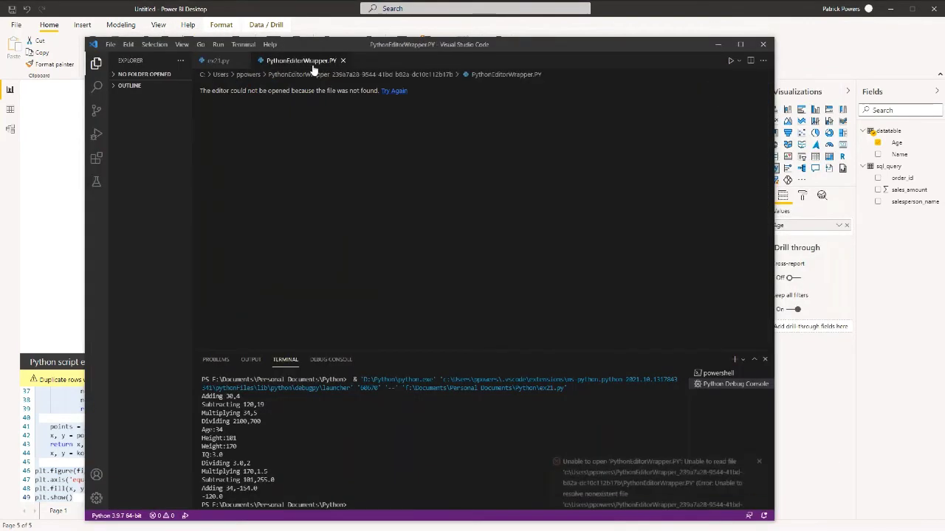
{"action": "left_click", "coordinate": [109, 45]}
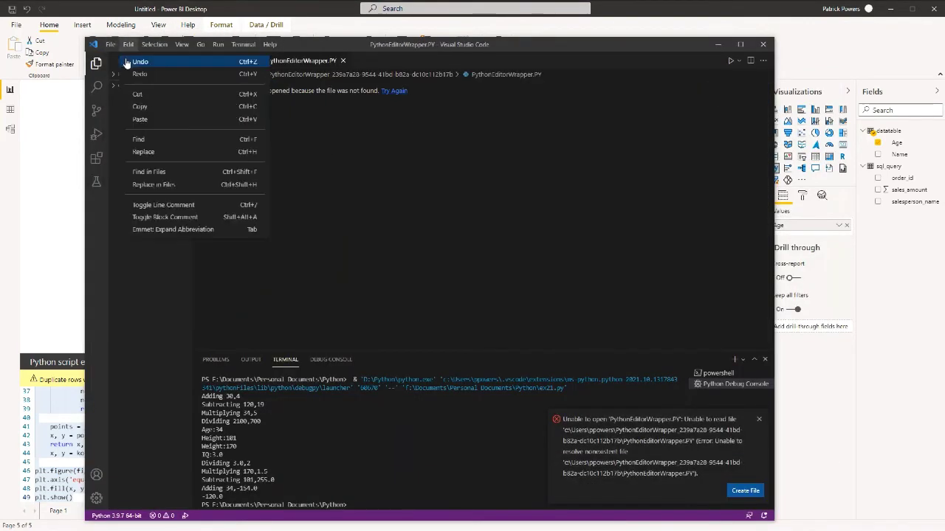
{"action": "left_click", "coordinate": [124, 74]}
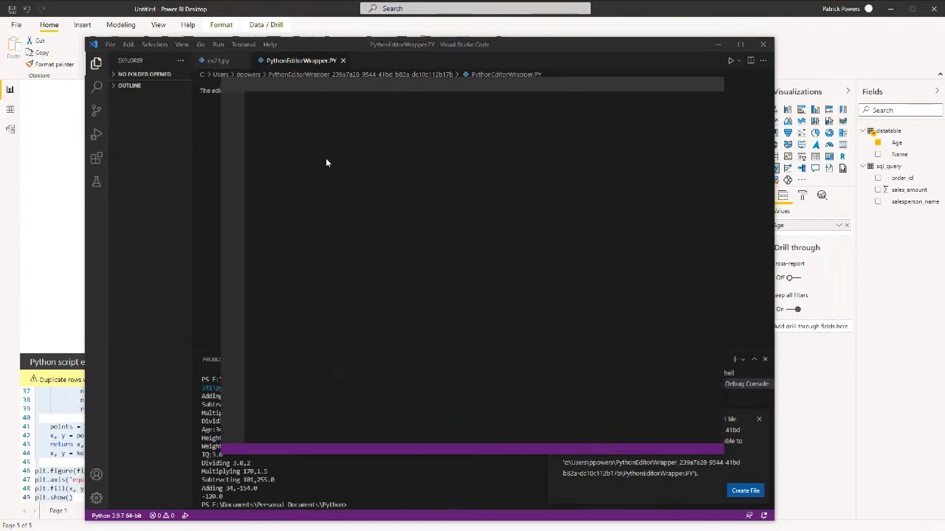
{"action": "left_click", "coordinate": [311, 217]}
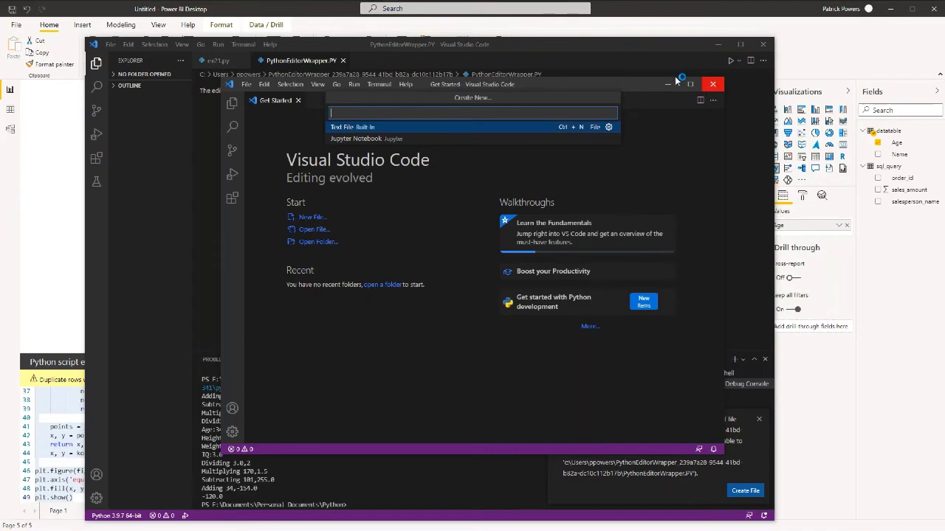
{"action": "left_click", "coordinate": [711, 84]}
- Paste the Koch snowflake script over ex21.py's code, select numpy on line 1, and minimize VS Code
{"action": "left_click", "coordinate": [220, 62]}
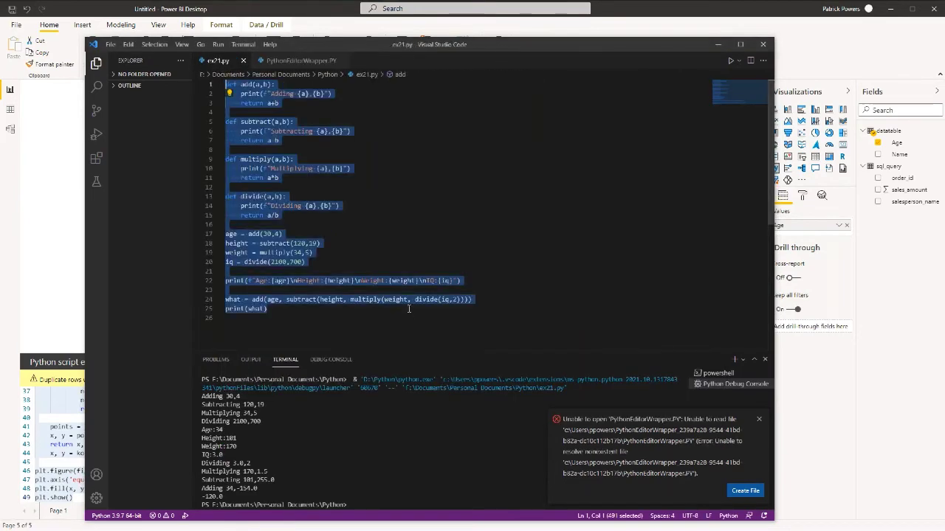
{"action": "key", "text": "ctrl+v"}
{"action": "scroll", "coordinate": [412, 295], "scroll_direction": "up", "scroll_amount": 5}
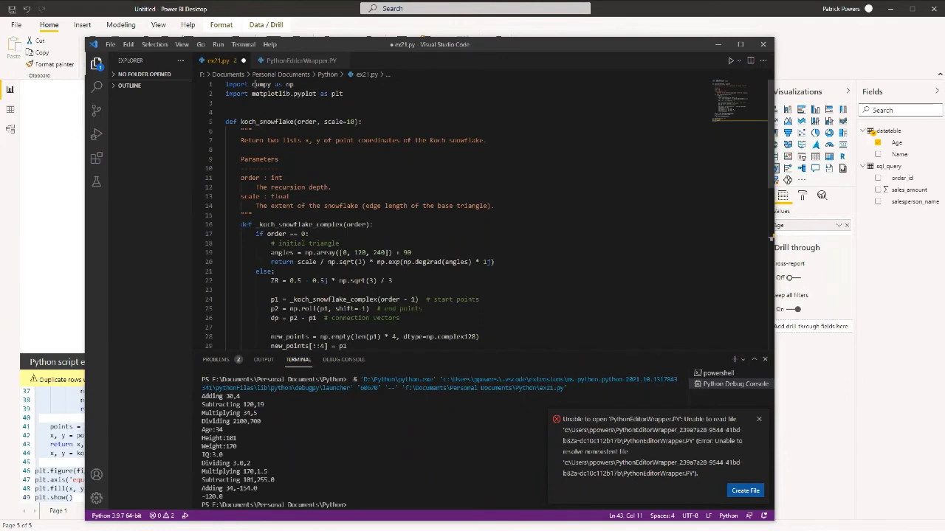
{"action": "left_click_drag", "start_coordinate": [252, 85], "coordinate": [272, 87]}
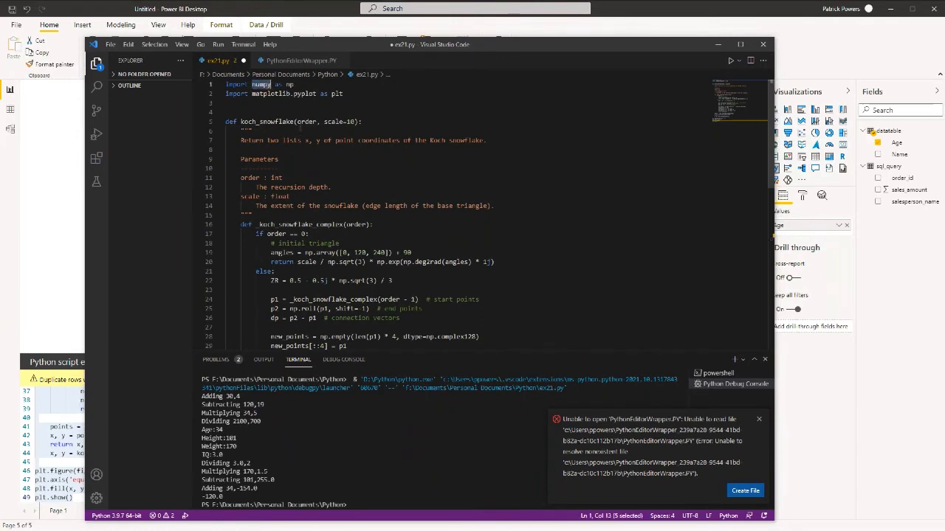
{"action": "left_click", "coordinate": [297, 111]}
{"action": "left_click_drag", "start_coordinate": [251, 84], "coordinate": [271, 86]}
{"action": "left_click", "coordinate": [719, 45]}
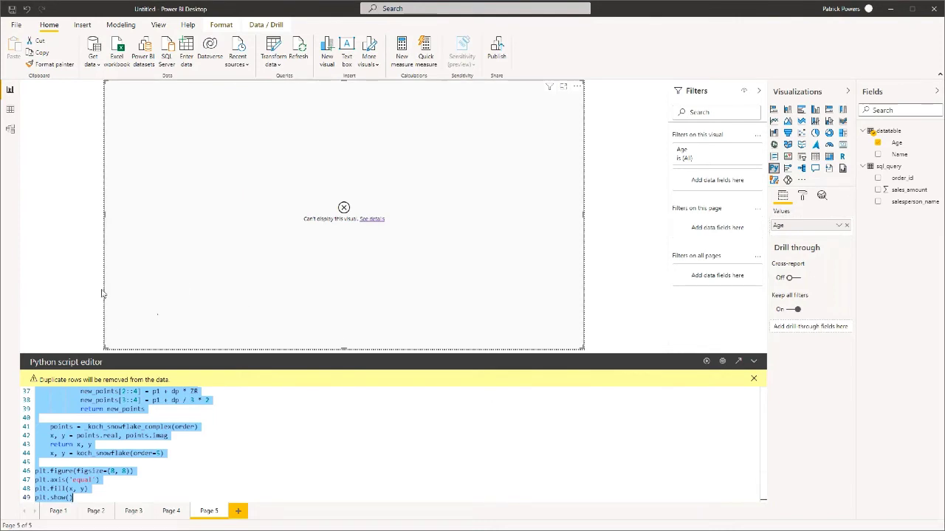
- Start an Excel Workbook import from Get data and browse to Documents
{"action": "left_click", "coordinate": [92, 56]}
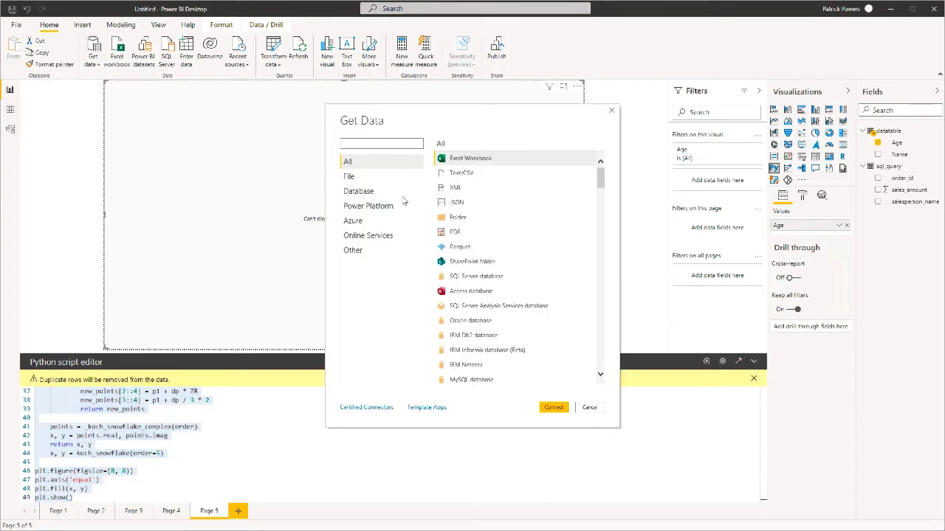
{"action": "left_click", "coordinate": [553, 408]}
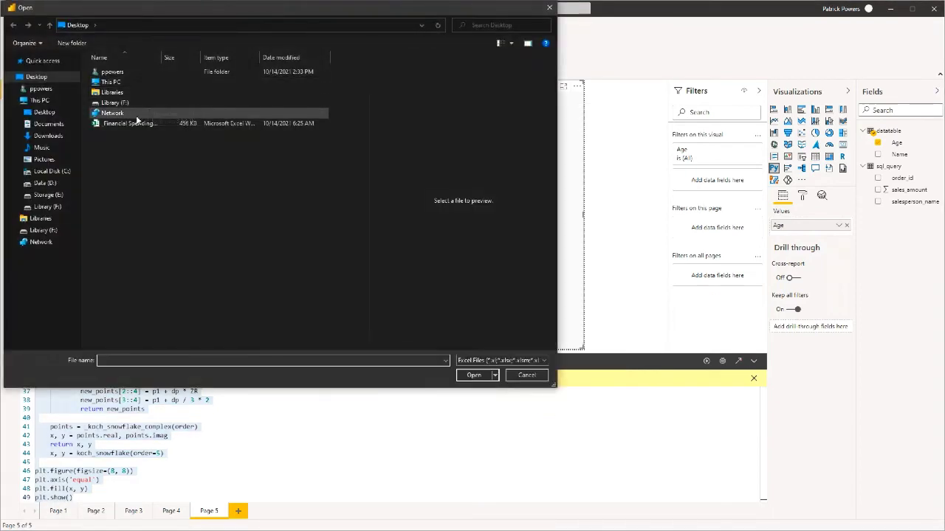
{"action": "left_click", "coordinate": [48, 125]}
{"action": "scroll", "coordinate": [110, 300], "scroll_direction": "down", "scroll_amount": 1}
- Navigate Work > Training Files > 2021 > PowerBI > Python & PBI > Supplemental Files, then switch to Excel
{"action": "double_click", "coordinate": [104, 316]}
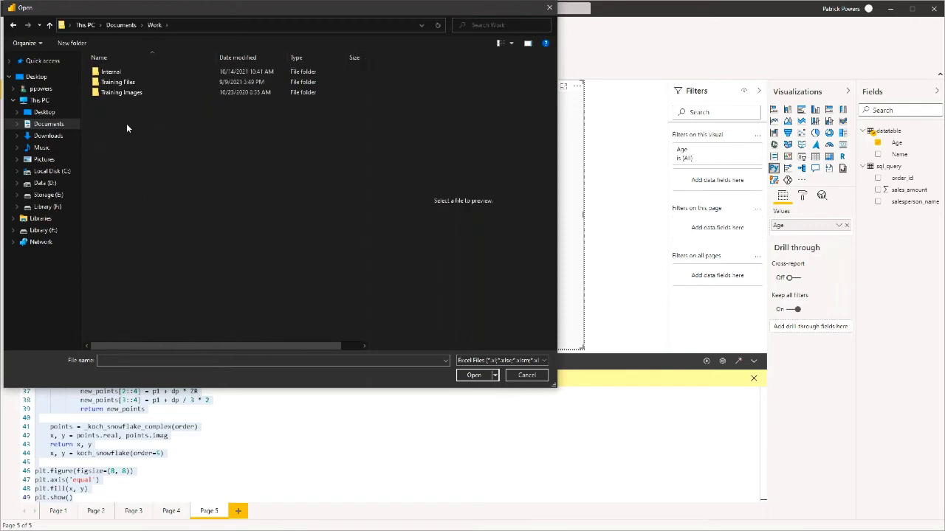
{"action": "double_click", "coordinate": [118, 83]}
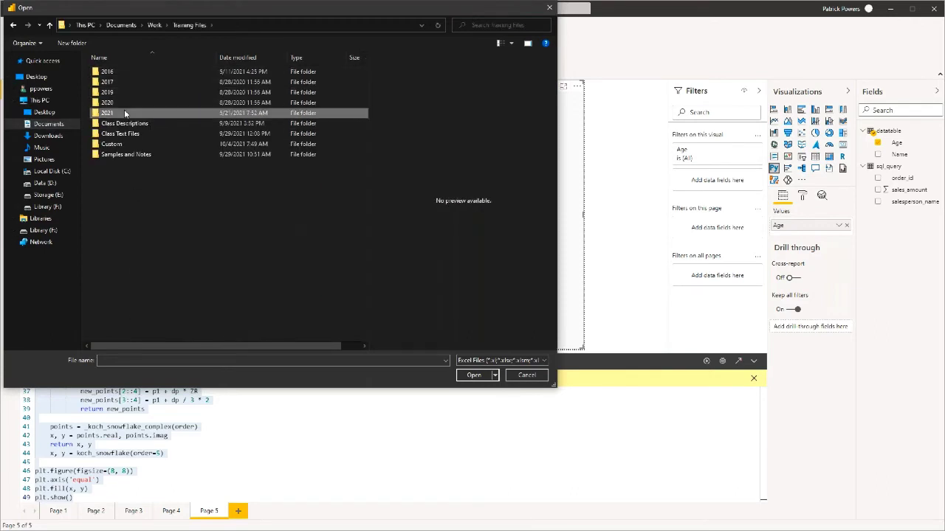
{"action": "double_click", "coordinate": [124, 113]}
{"action": "double_click", "coordinate": [132, 79]}
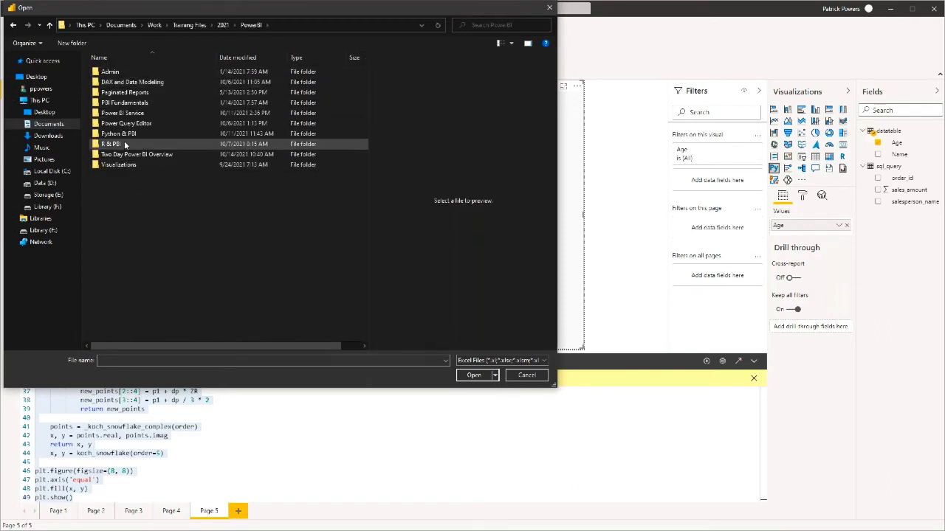
{"action": "double_click", "coordinate": [122, 134]}
{"action": "double_click", "coordinate": [133, 74]}
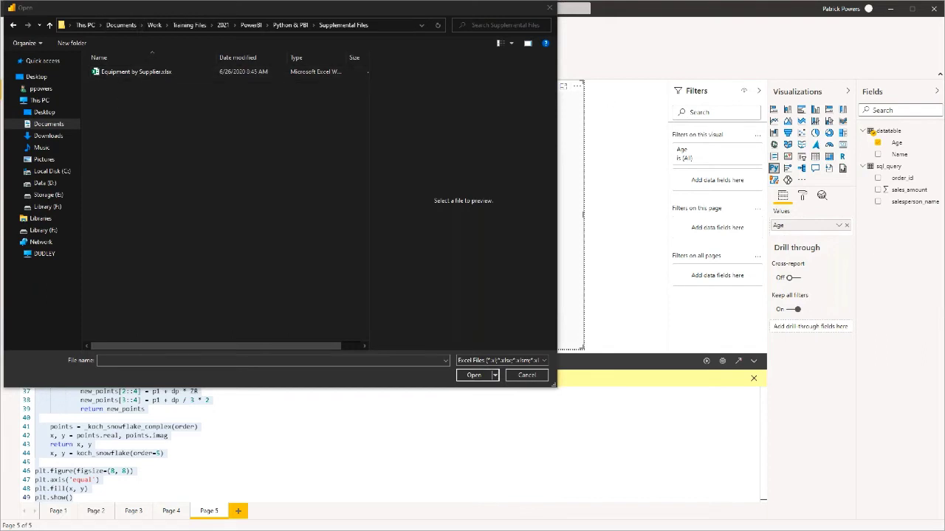
{"action": "key", "text": "alt+Tab"}
{"action": "left_click_drag", "start_coordinate": [522, 26], "coordinate": [654, 92]}
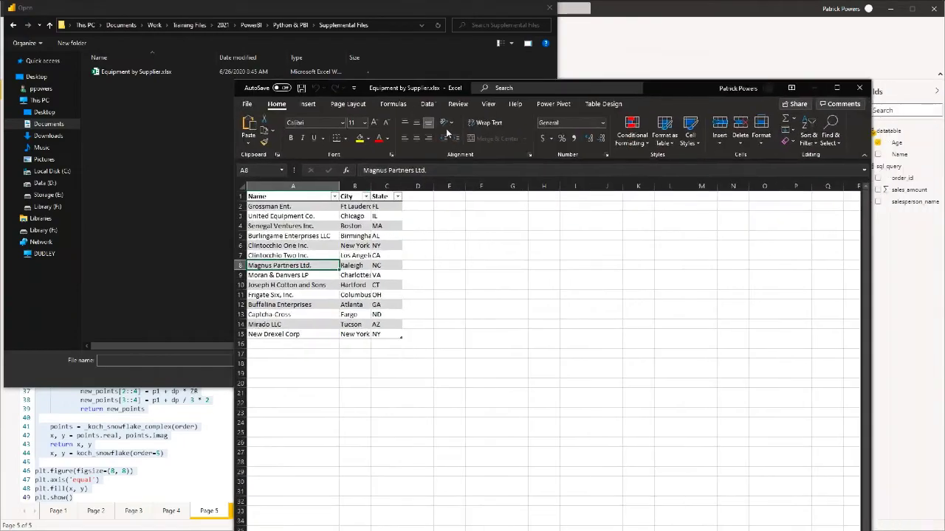
- Rearrange the Excel window and scroll through the EquipmentBySupplier sheet's supplier tables
{"action": "left_click_drag", "start_coordinate": [235, 83], "coordinate": [153, 356]}
{"action": "left_click_drag", "start_coordinate": [599, 371], "coordinate": [597, 36]}
{"action": "left_click_drag", "start_coordinate": [106, 32], "coordinate": [262, 286]}
{"action": "left_click_drag", "start_coordinate": [660, 294], "coordinate": [557, 76]}
{"action": "left_click_drag", "start_coordinate": [564, 131], "coordinate": [520, 77]}
{"action": "left_click", "coordinate": [204, 338]}
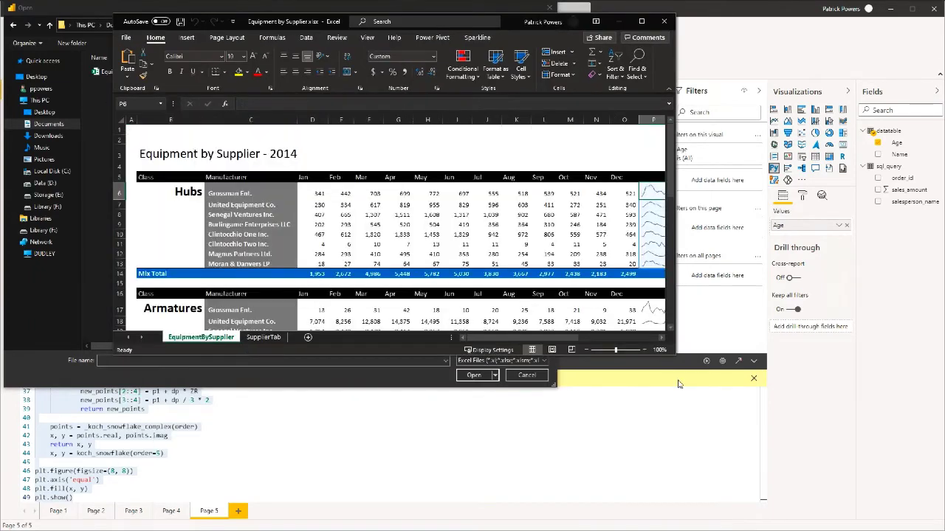
{"action": "left_click_drag", "start_coordinate": [677, 365], "coordinate": [915, 530]}
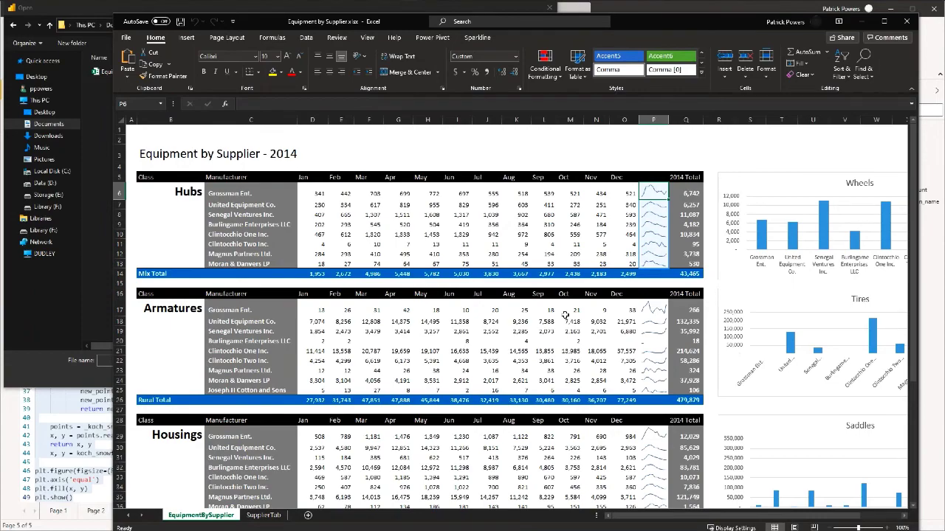
{"action": "scroll", "coordinate": [565, 315], "scroll_direction": "down", "scroll_amount": 11}
{"action": "scroll", "coordinate": [564, 315], "scroll_direction": "up", "scroll_amount": 5}
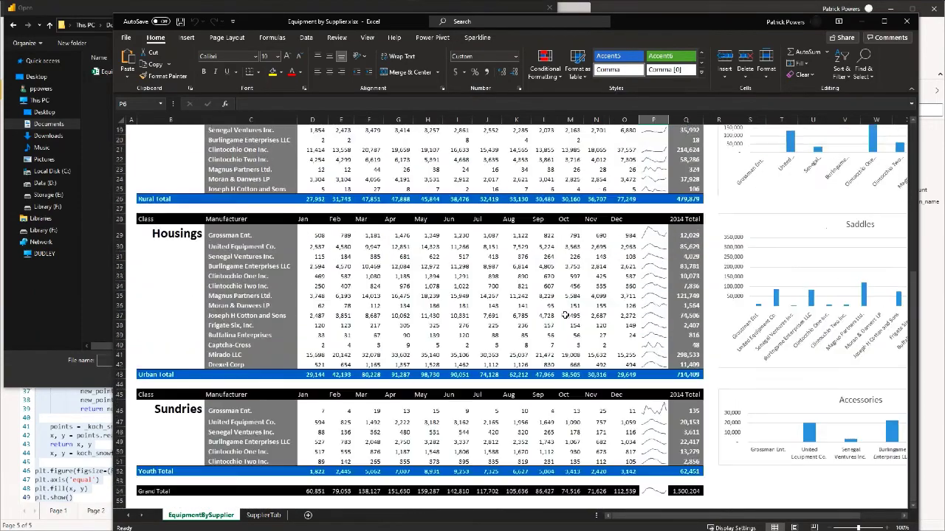
{"action": "scroll", "coordinate": [565, 315], "scroll_direction": "up", "scroll_amount": 6}
- Close Excel, open Equipment by Supplier.xlsx, pick the EquipmentBySupplier sheet, and choose Transform Data
{"action": "left_click", "coordinate": [907, 21]}
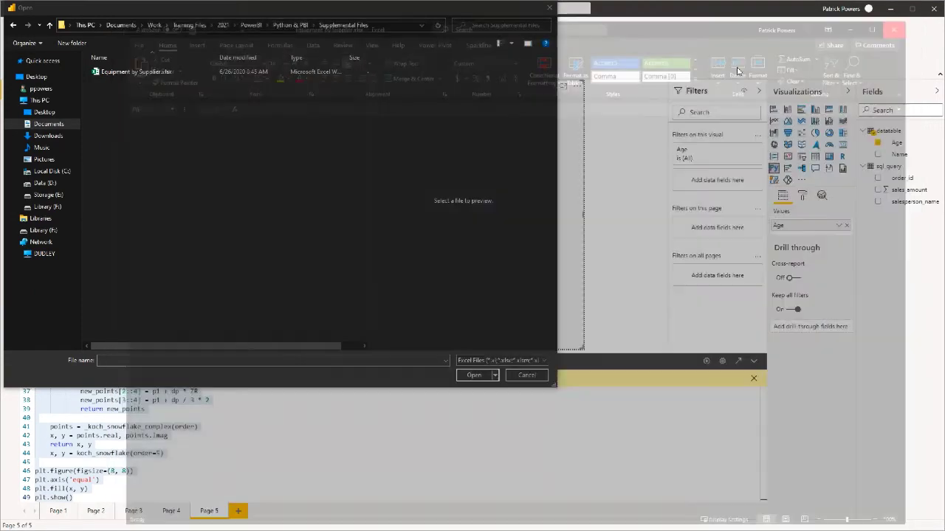
{"action": "left_click", "coordinate": [170, 72]}
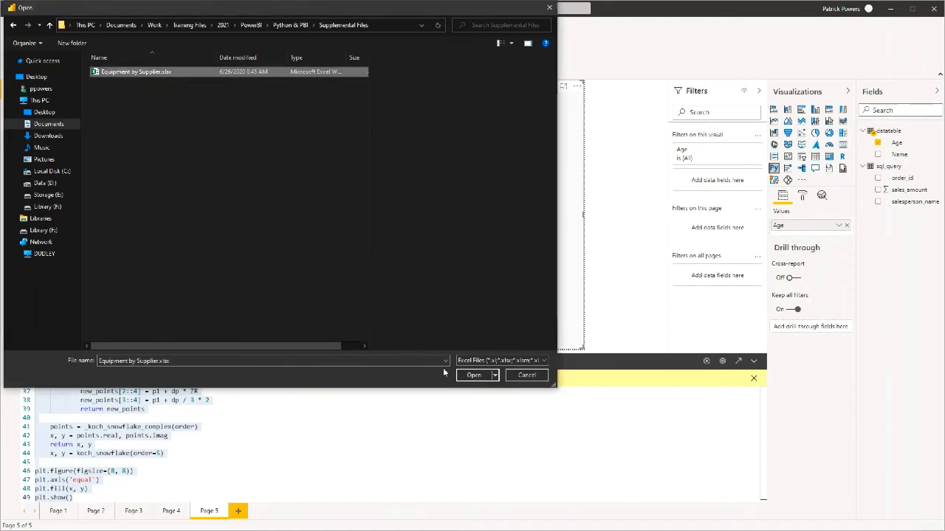
{"action": "left_click", "coordinate": [473, 375]}
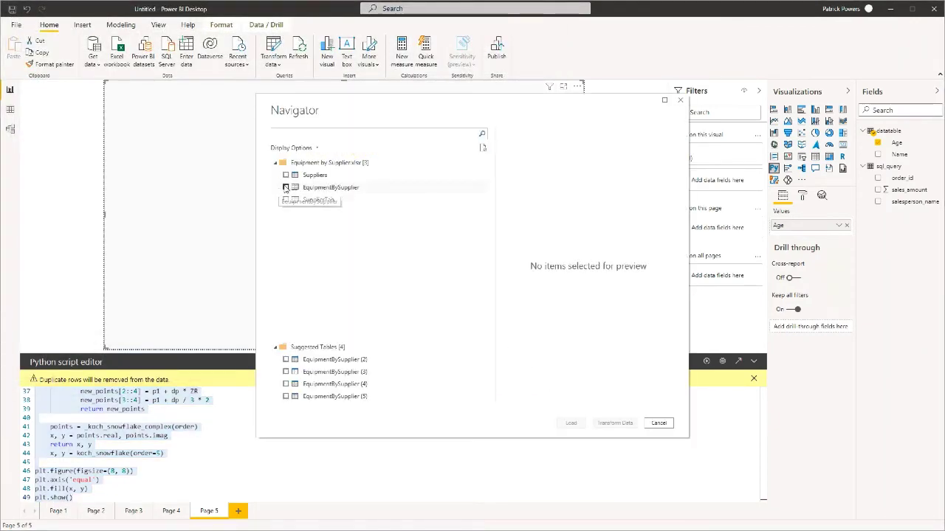
{"action": "left_click", "coordinate": [286, 188]}
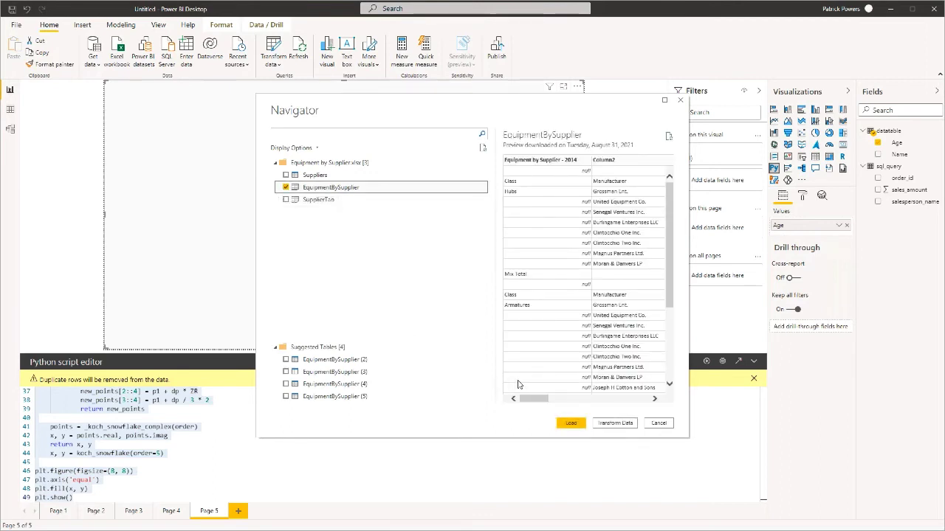
{"action": "left_click", "coordinate": [617, 423]}
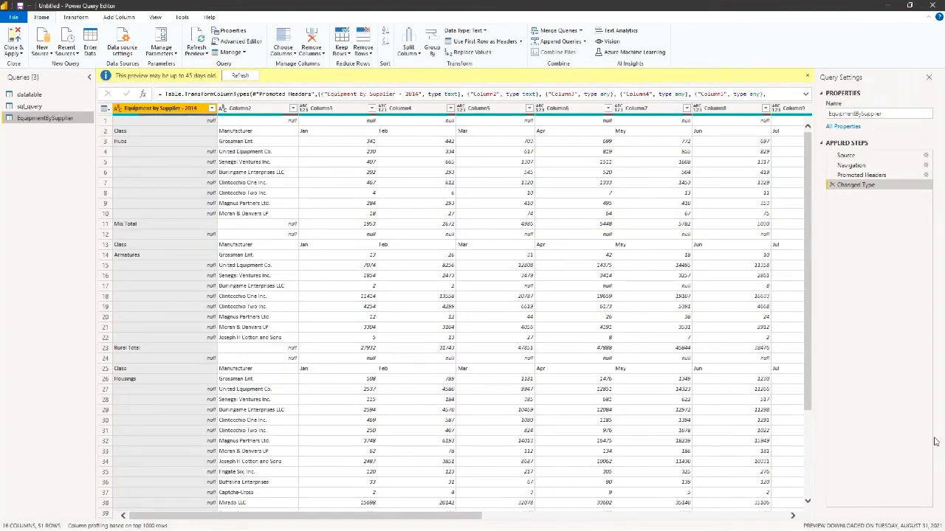
- Refresh the preview and delete the Changed Type and Promoted Headers steps
{"action": "left_click", "coordinate": [240, 75]}
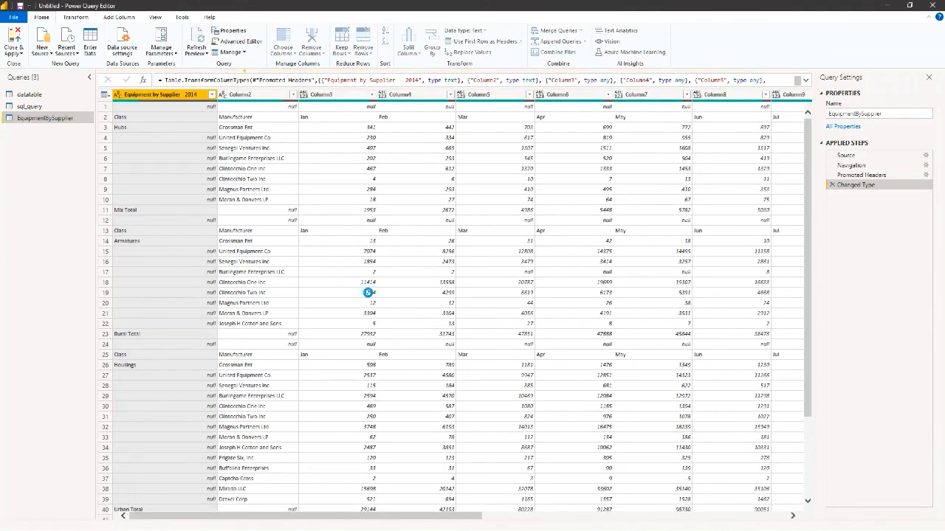
{"action": "left_click", "coordinate": [832, 185]}
{"action": "left_click", "coordinate": [832, 175]}
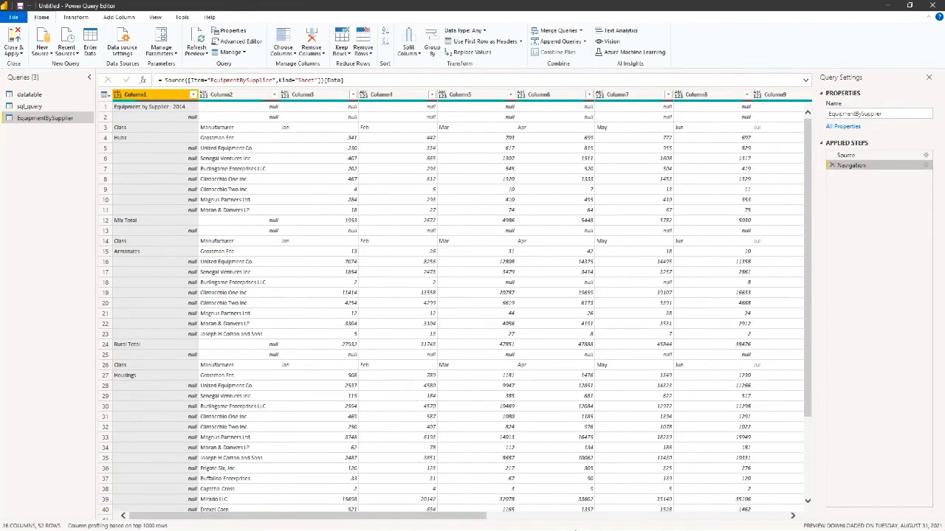
- Remove Column15 and Column16, leaving 14 columns and 52 rows
{"action": "left_click", "coordinate": [771, 516]}
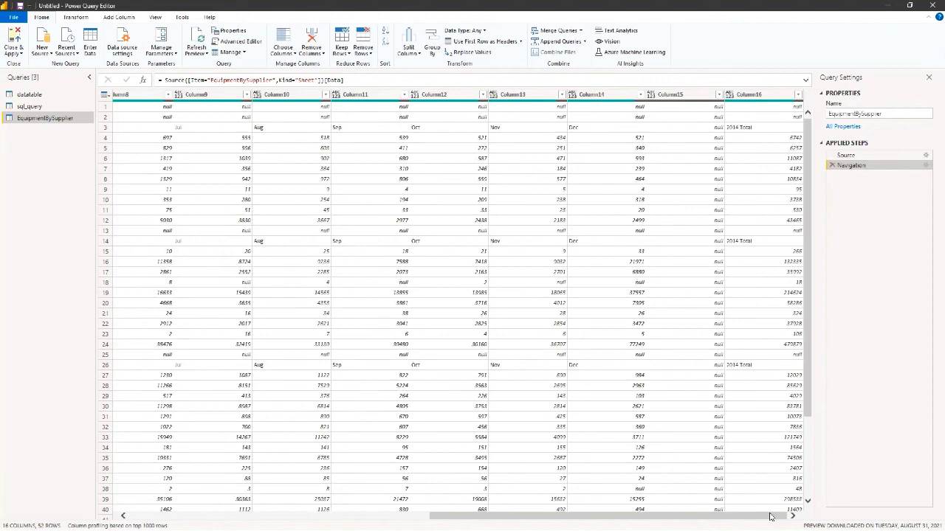
{"action": "left_click", "coordinate": [685, 96]}
{"action": "left_click", "coordinate": [772, 97], "text": "shift"}
{"action": "right_click", "coordinate": [769, 99]}
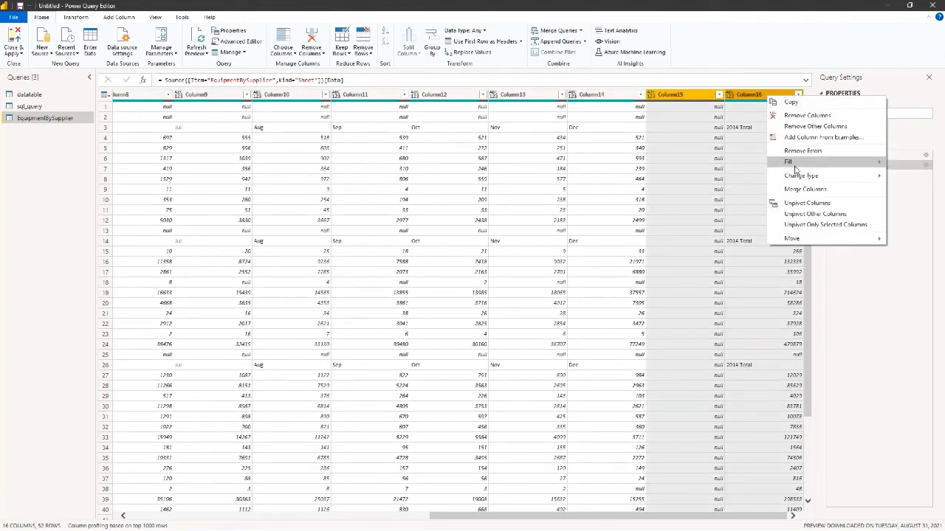
{"action": "left_click", "coordinate": [797, 118]}
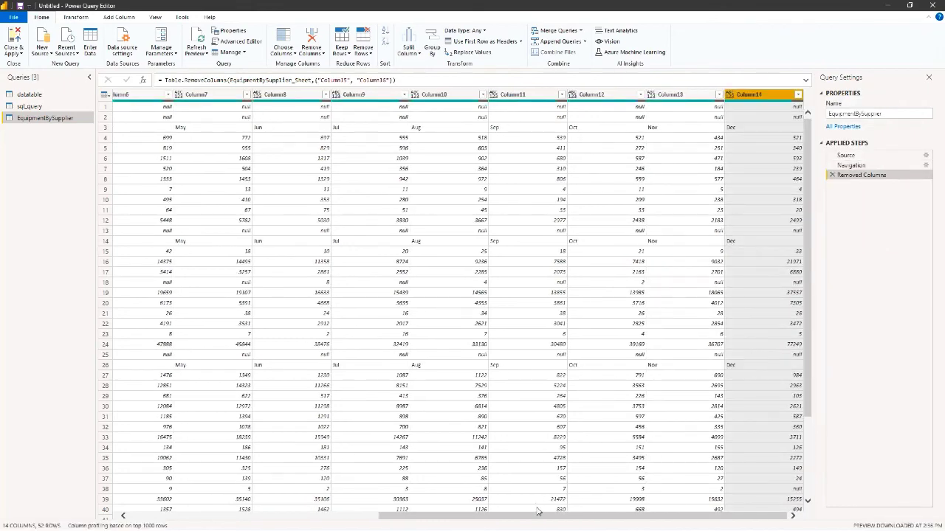
{"action": "left_click_drag", "start_coordinate": [535, 517], "coordinate": [280, 516]}
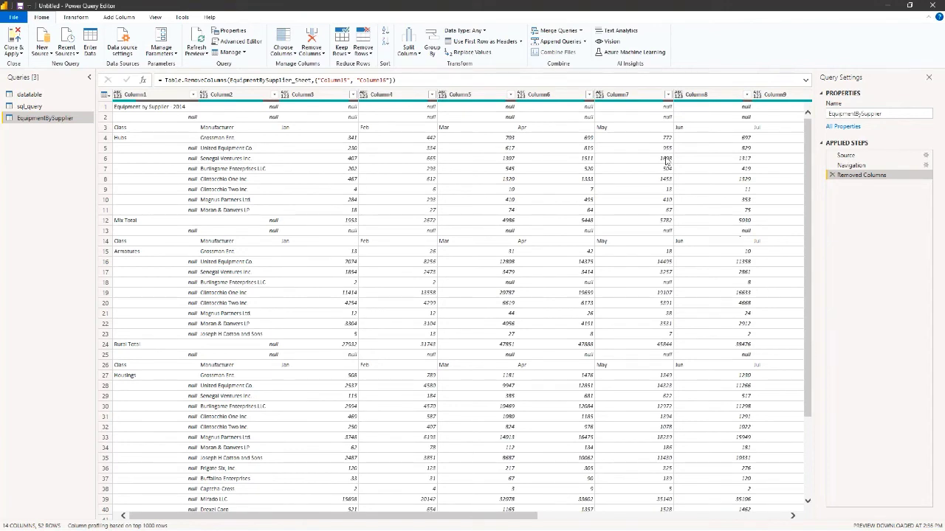
{"action": "left_click", "coordinate": [73, 17]}
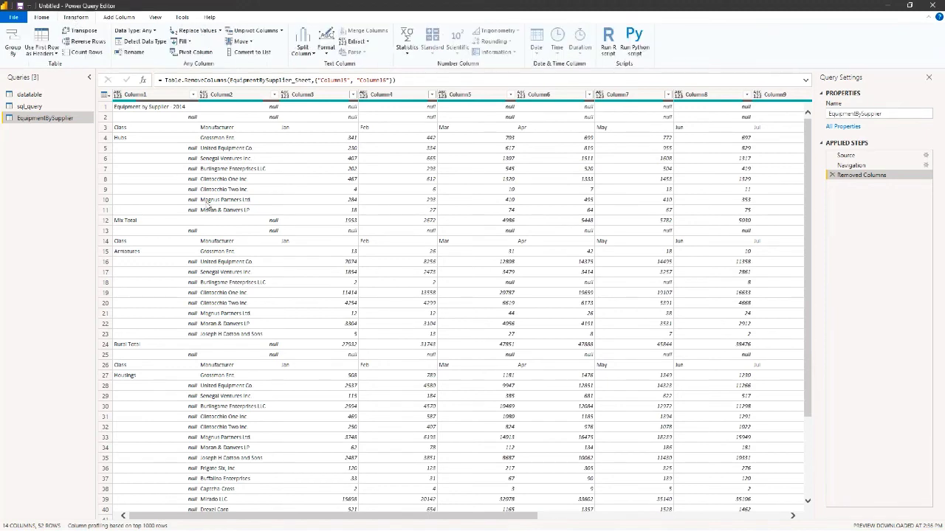
- Add a Run Python script step with the pasted pandas code that drops two rows and back-fills values
{"action": "left_click", "coordinate": [633, 40]}
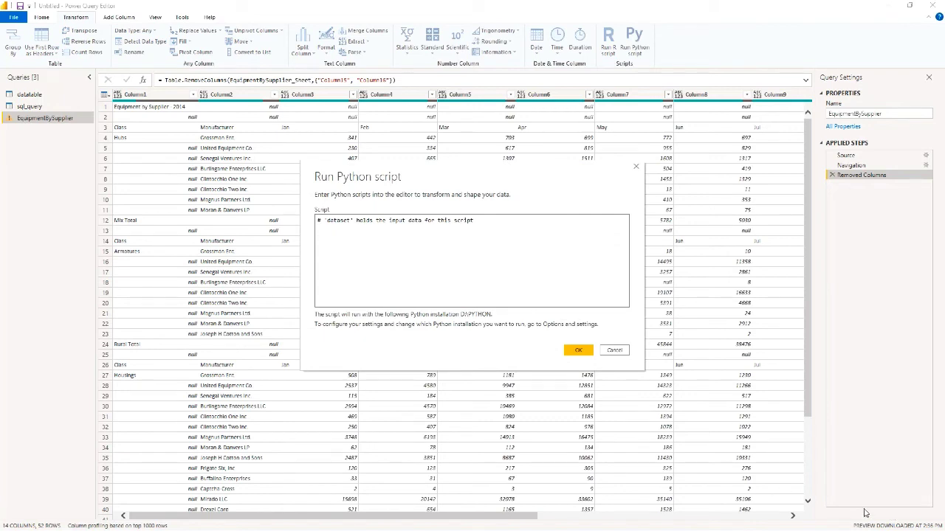
{"action": "type", "text": "import pandas as pd dataset = dataset.drop(dataset.index[range(2)]) completeddata = dataset.fillna(method='backfill', inplace=False) dataset = completeddata[\"Column1\"]"}
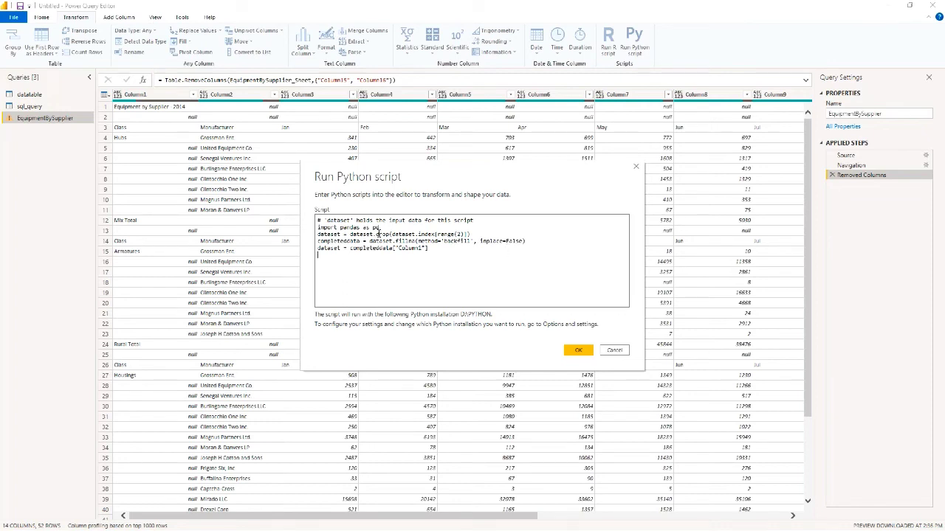
{"action": "left_click_drag", "start_coordinate": [377, 234], "coordinate": [473, 239]}
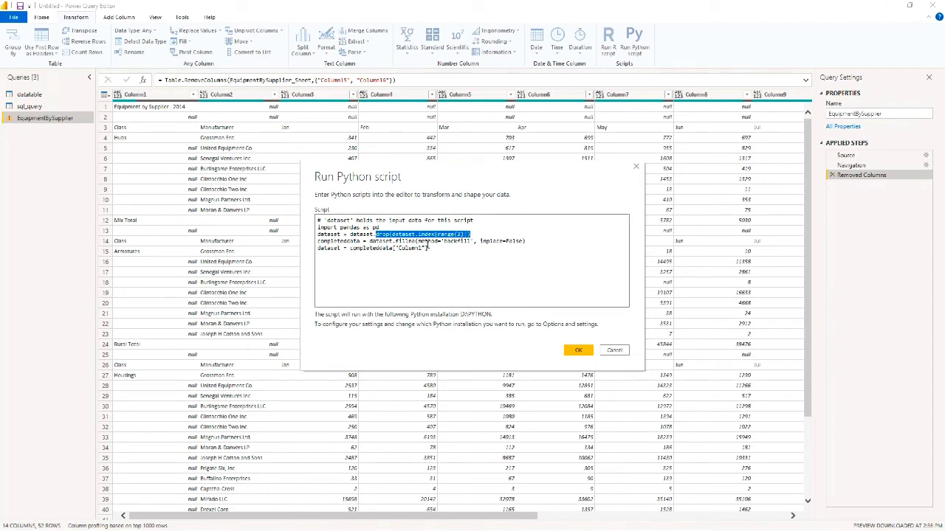
{"action": "left_click", "coordinate": [427, 248]}
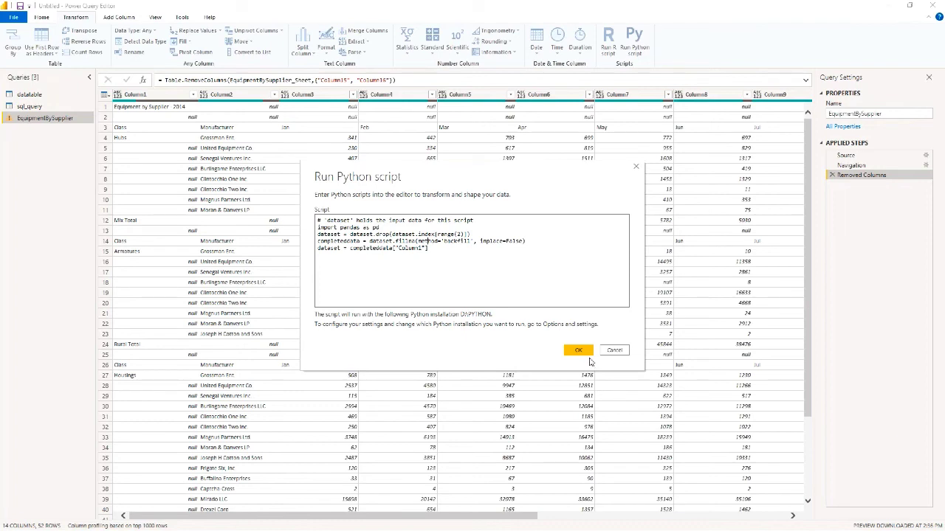
{"action": "left_click", "coordinate": [577, 351]}
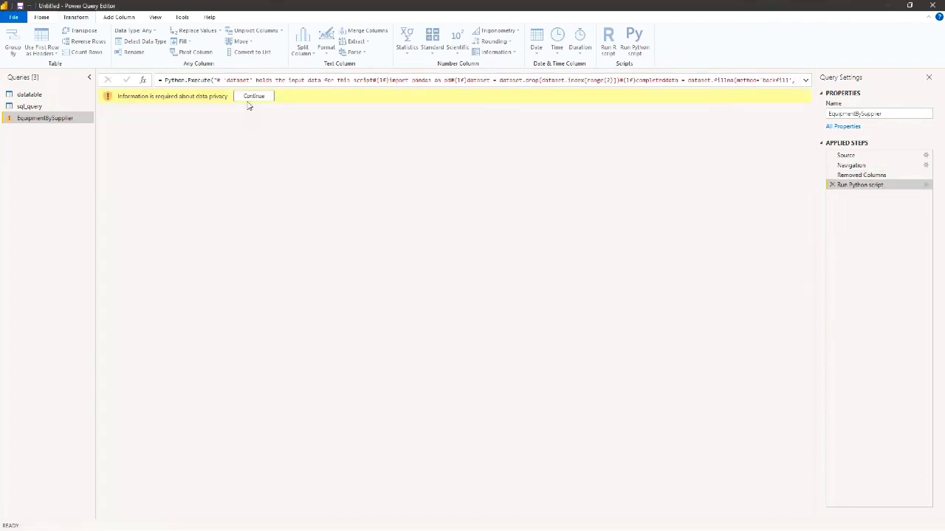
- Set the file to ignore privacy levels so the Python script can run
{"action": "left_click", "coordinate": [253, 96]}
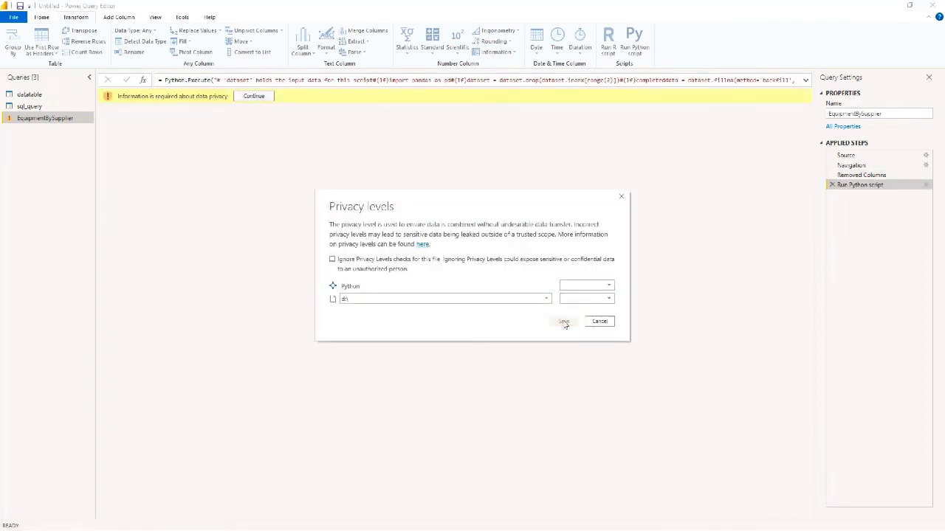
{"action": "left_click", "coordinate": [332, 260]}
{"action": "left_click", "coordinate": [564, 322]}
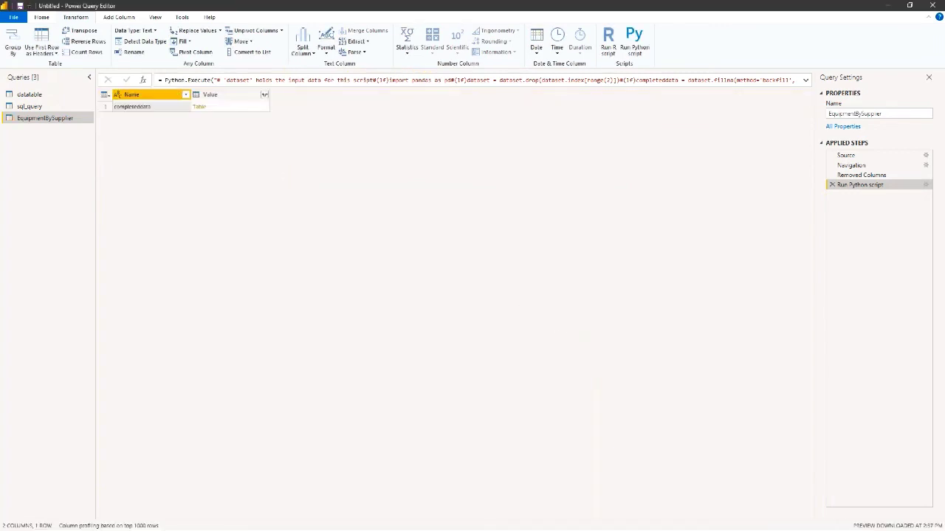
- Expand the Value column's completeddata table into 15 columns and 50 rows, then compare it with the script output
{"action": "left_click", "coordinate": [264, 94]}
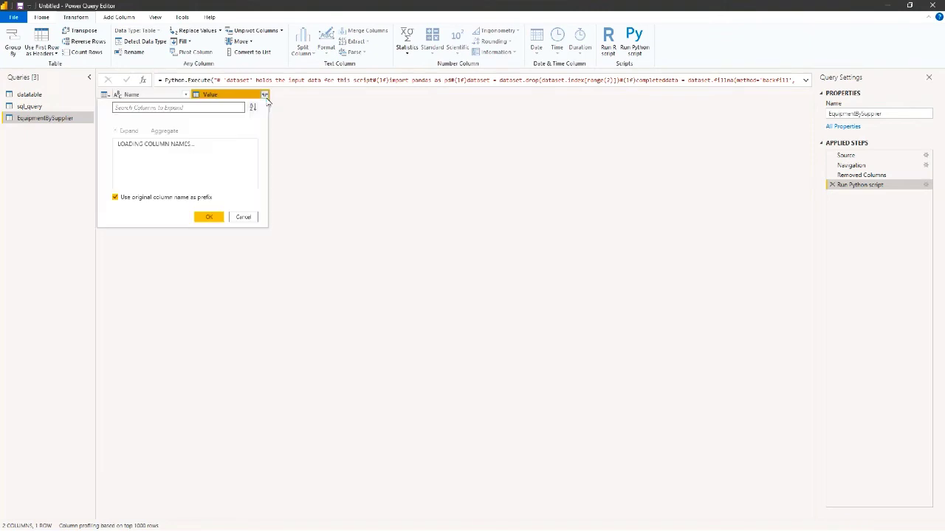
{"action": "left_click", "coordinate": [213, 316]}
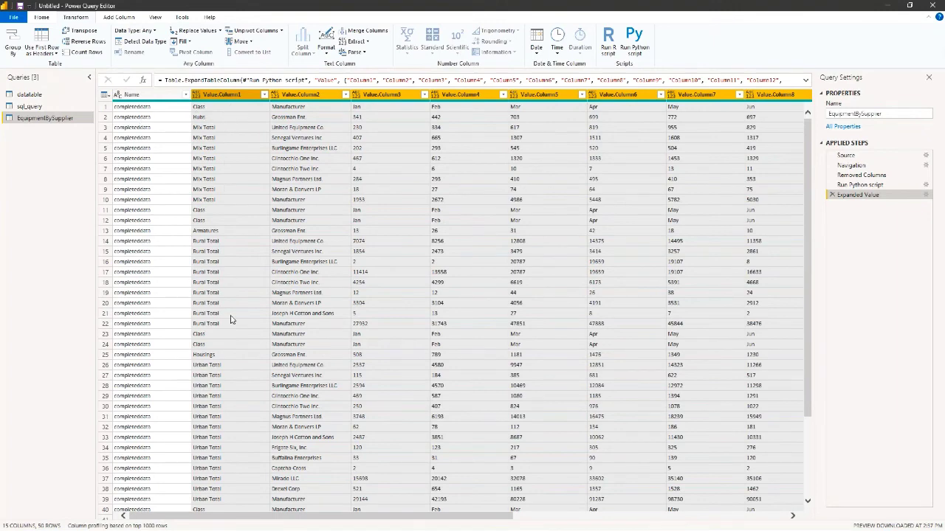
{"action": "scroll", "coordinate": [231, 319], "scroll_direction": "down", "scroll_amount": 3}
{"action": "scroll", "coordinate": [221, 347], "scroll_direction": "up", "scroll_amount": 3}
{"action": "left_click", "coordinate": [860, 185]}
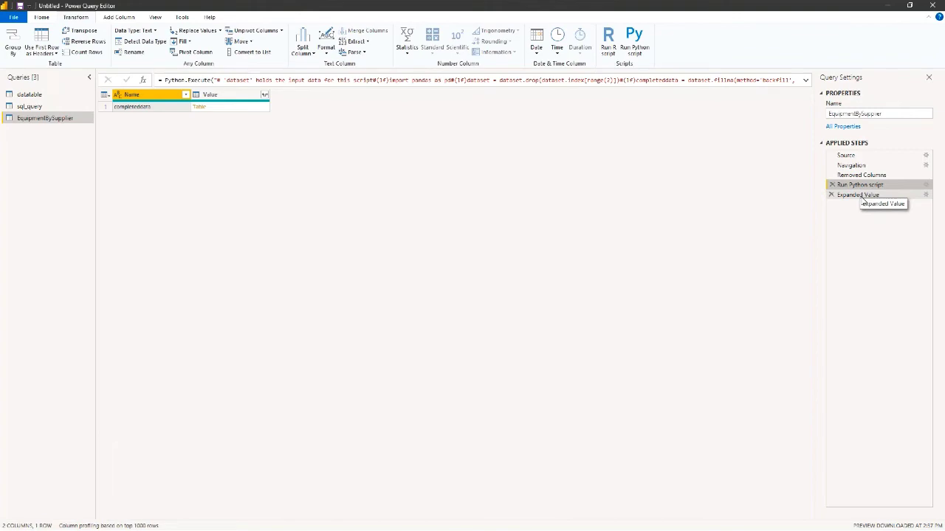
{"action": "left_click", "coordinate": [860, 195]}
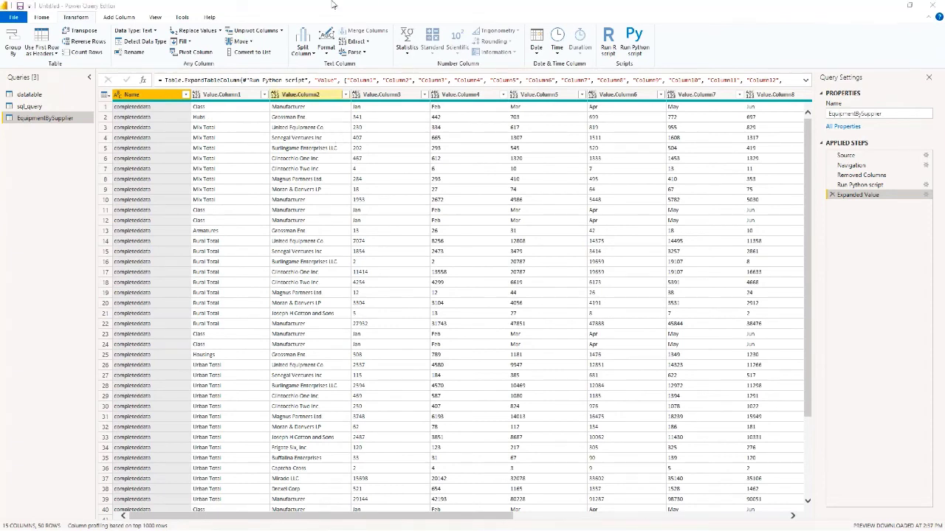
{"action": "right_click", "coordinate": [62, 121]}
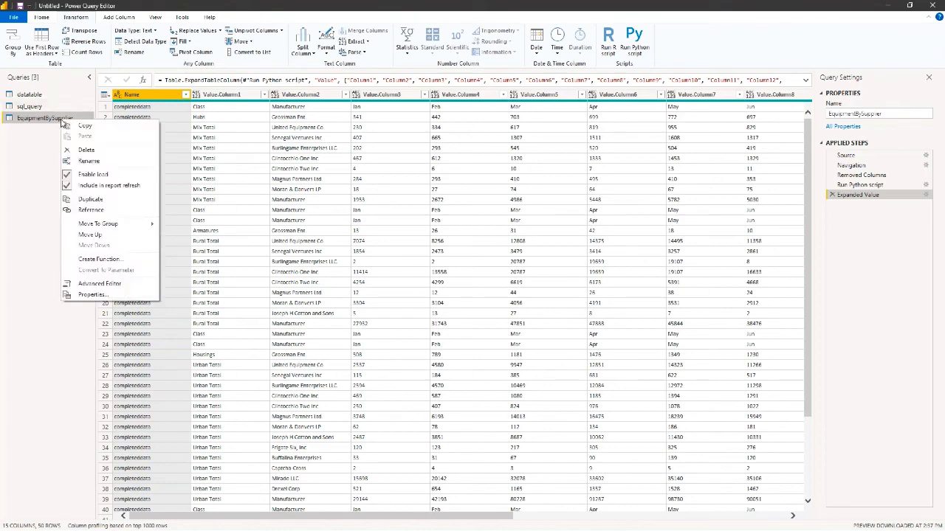
{"action": "left_click", "coordinate": [86, 286]}
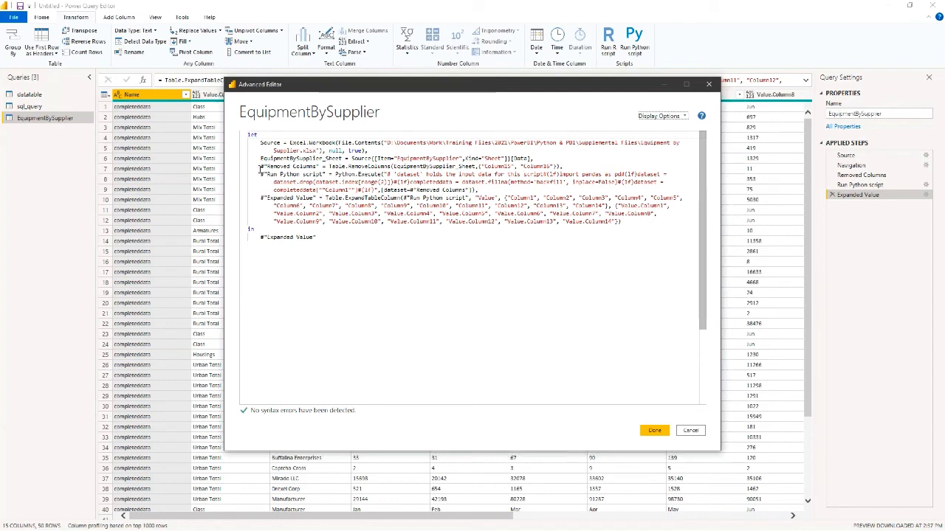
{"action": "left_click_drag", "start_coordinate": [264, 174], "coordinate": [328, 174]}
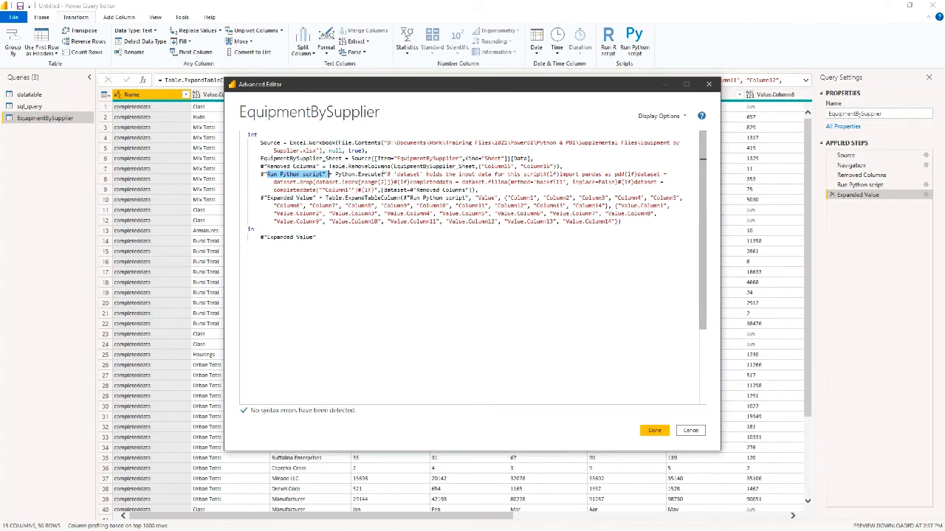
{"action": "left_click_drag", "start_coordinate": [383, 174], "coordinate": [473, 191]}
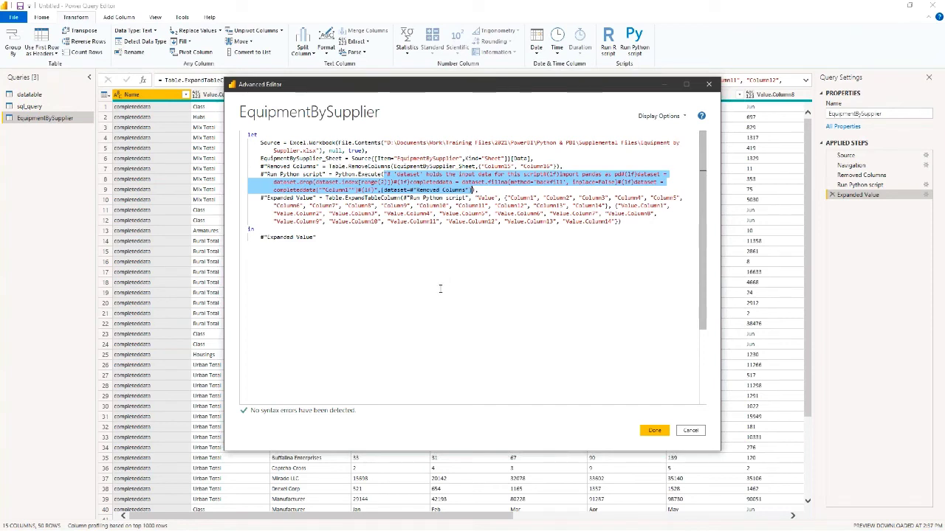
{"action": "key", "text": "alt+Tab"}
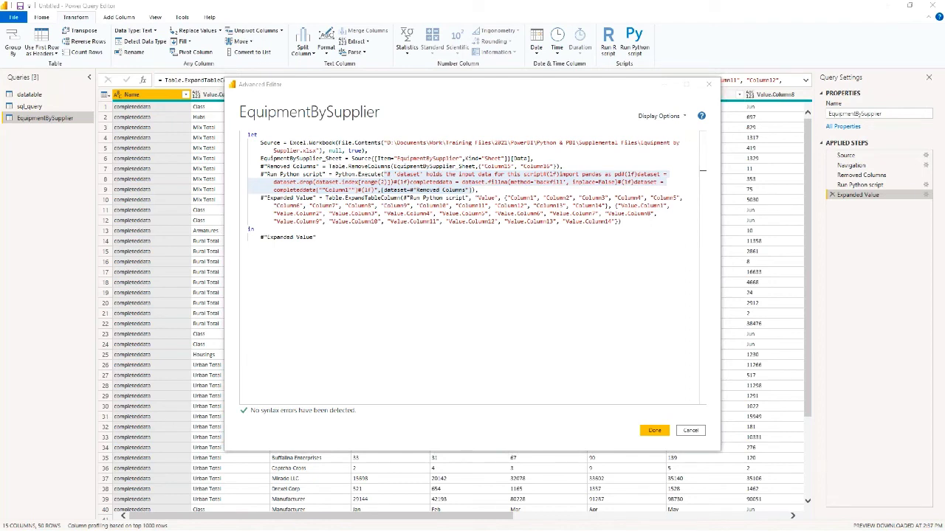
{"action": "left_click", "coordinate": [488, 320]}
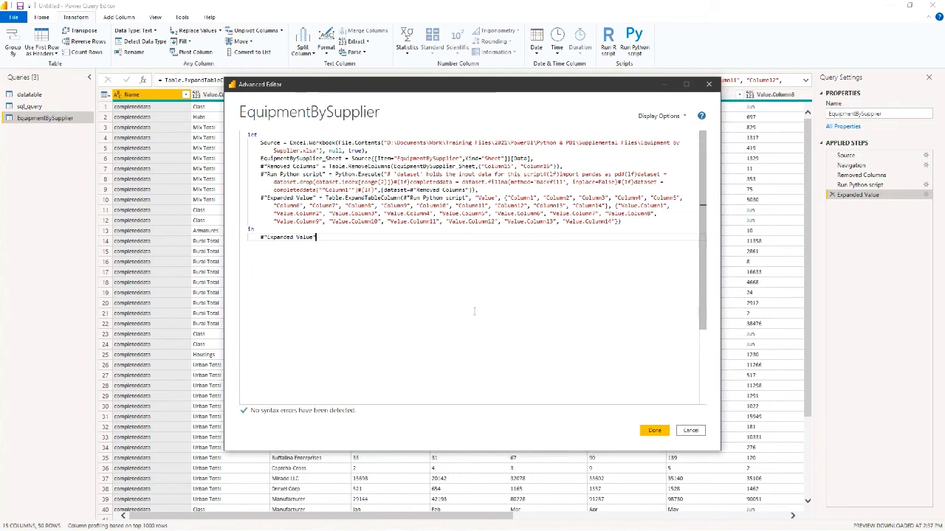
{"action": "left_click", "coordinate": [655, 431]}
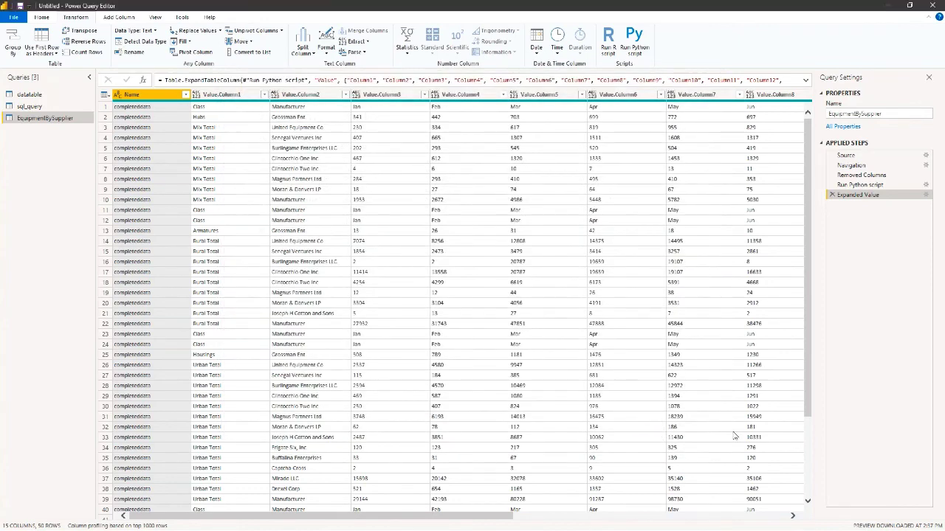